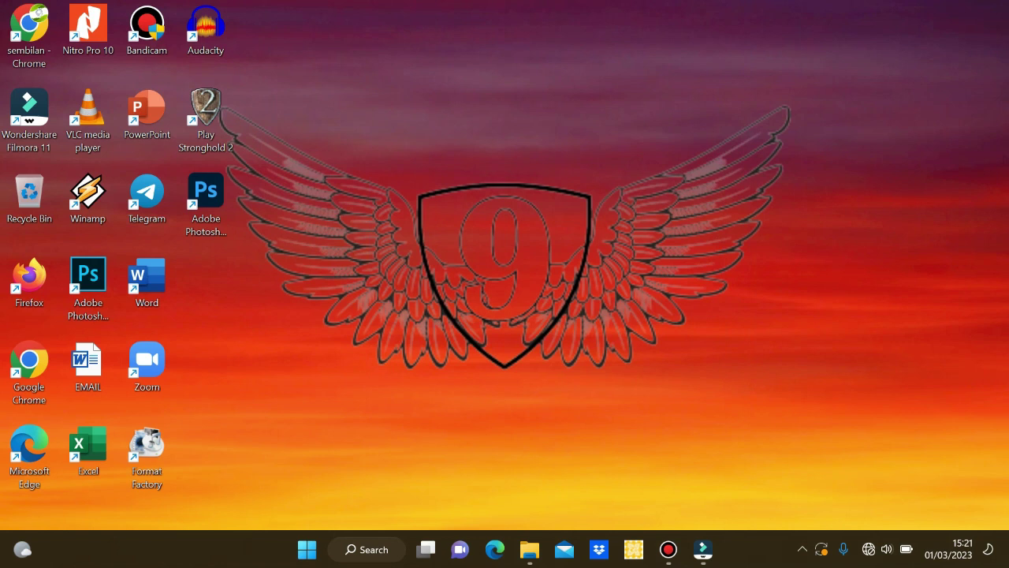
# Switch to Wondershare Filmora and place the Black sample color at the start of track 1
pyautogui.click(702, 550)
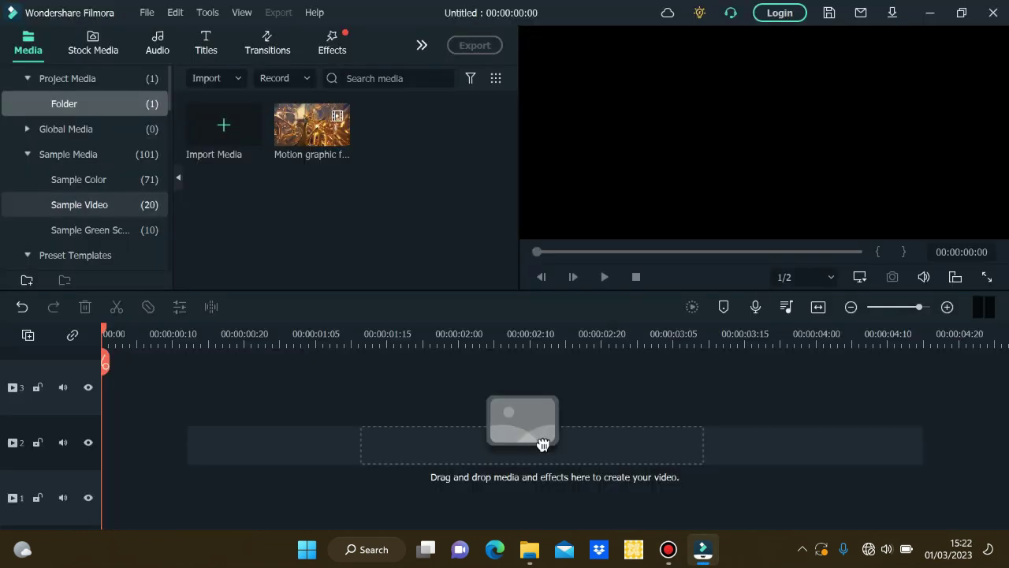
pyautogui.click(93, 43)
pyautogui.click(29, 43)
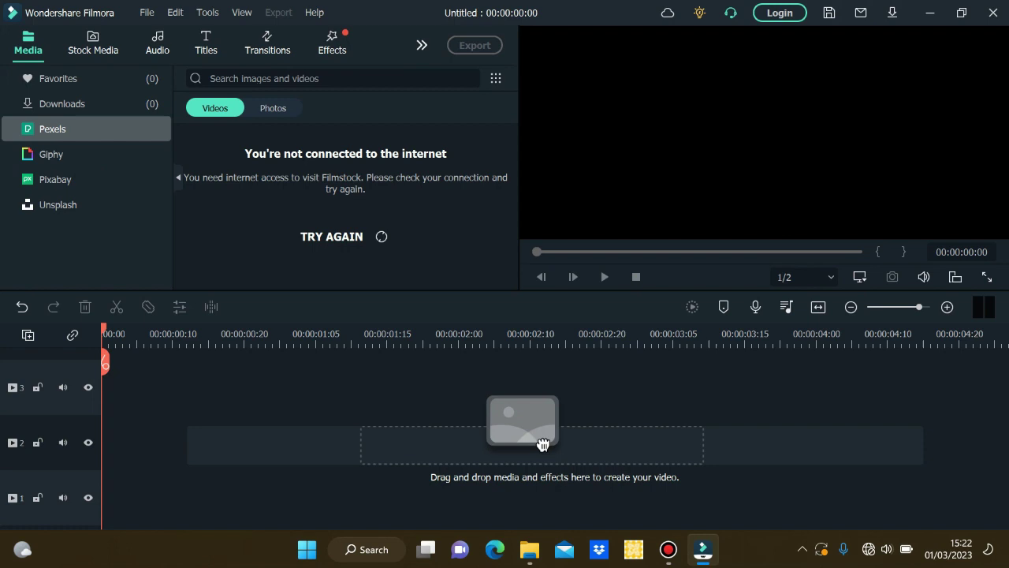
pyautogui.click(79, 180)
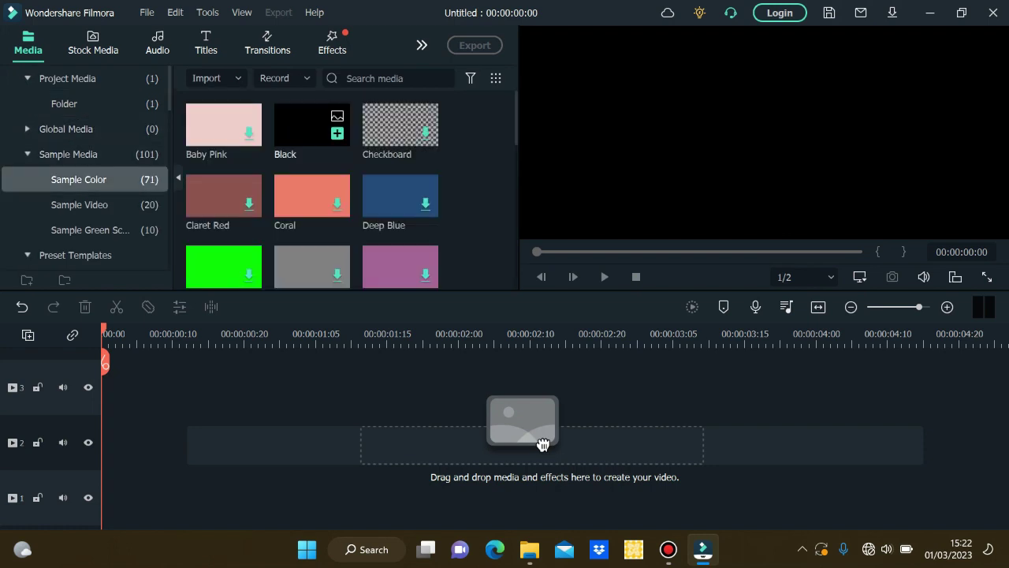
pyautogui.moveTo(543, 444); pyautogui.dragTo(543, 446)
pyautogui.moveTo(136, 450); pyautogui.dragTo(102, 505)
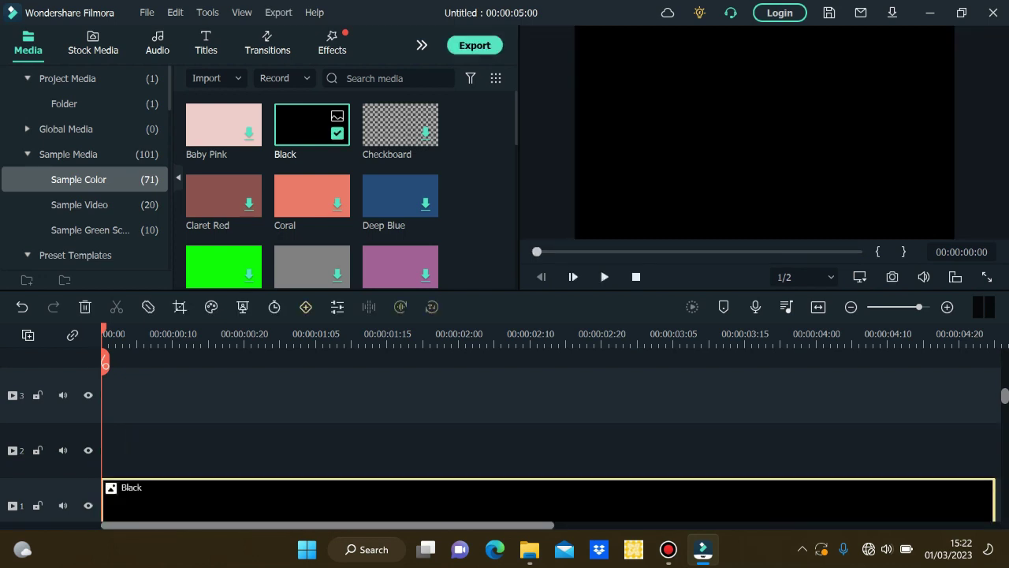
# Set the Black clip's duration to 00:00:55:00
pyautogui.click(275, 306)
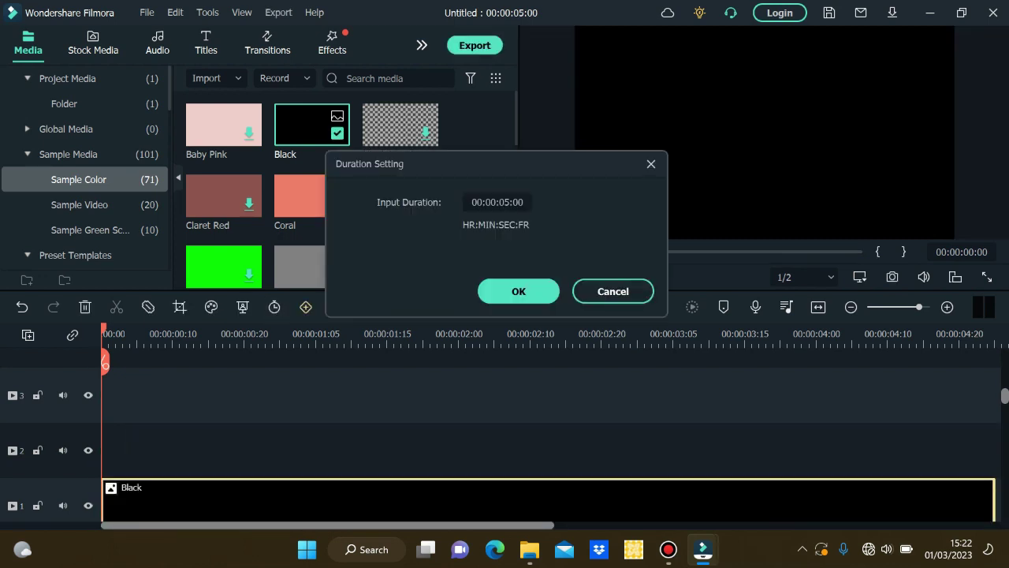
pyautogui.click(498, 203)
pyautogui.click(505, 203)
pyautogui.write('5')
pyautogui.click(519, 291)
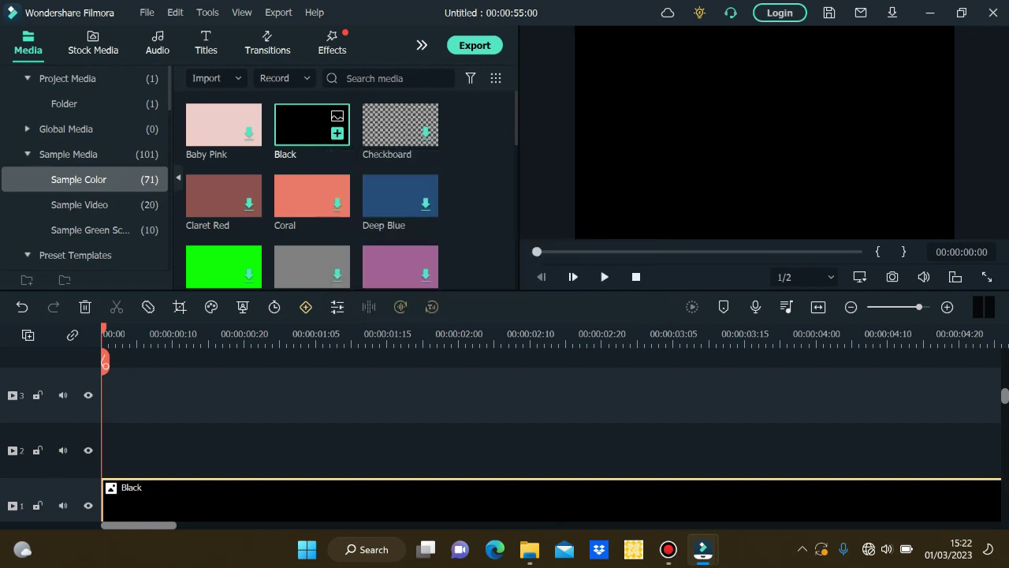
# Add the Basic 6 plain text title on track 2 above the Black clip
pyautogui.click(206, 44)
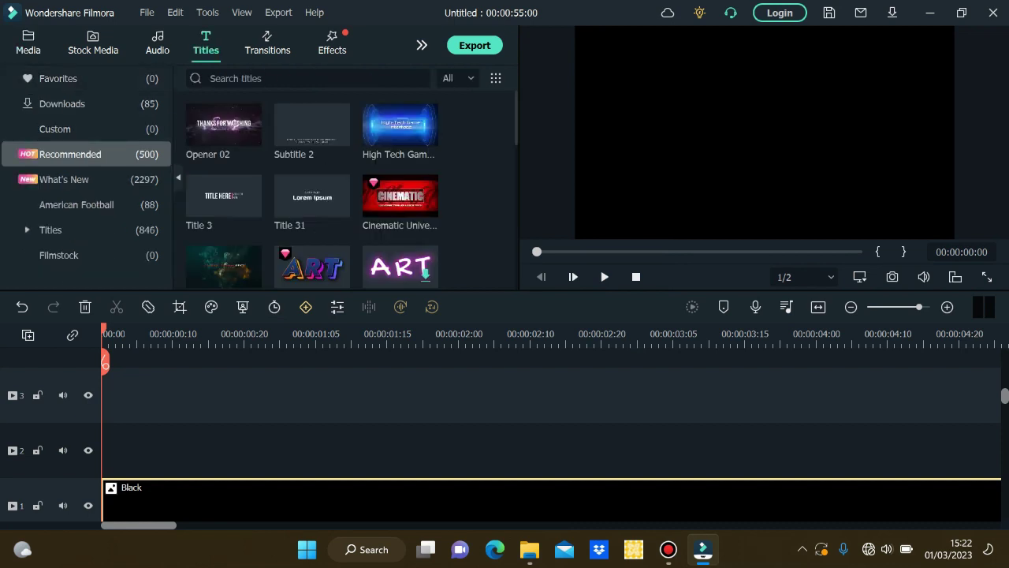
pyautogui.click(63, 232)
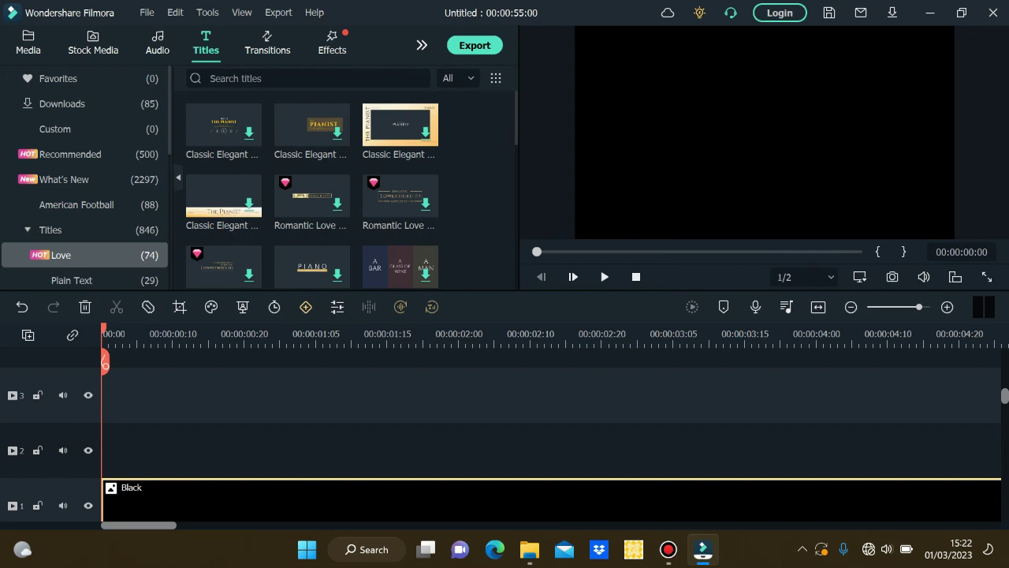
pyautogui.scroll(-3, 351, 193)
pyautogui.scroll(-3, 313, 189)
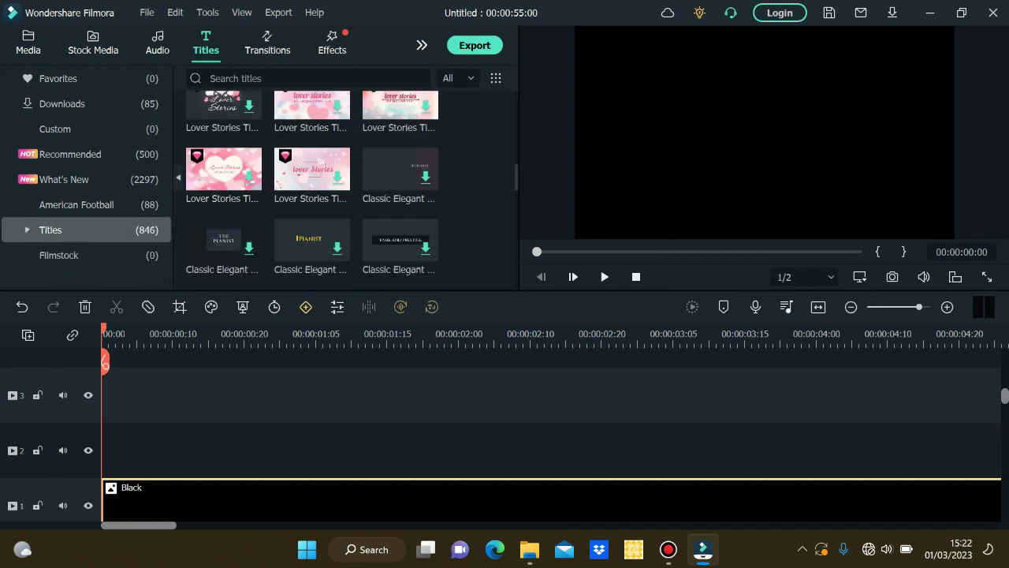
pyautogui.scroll(-3, 78, 228)
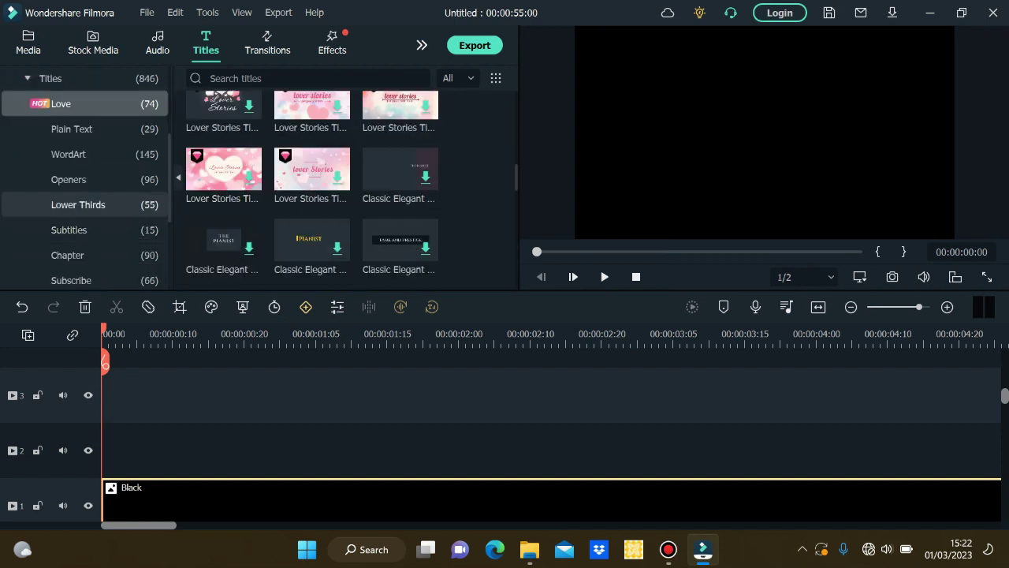
pyautogui.click(72, 128)
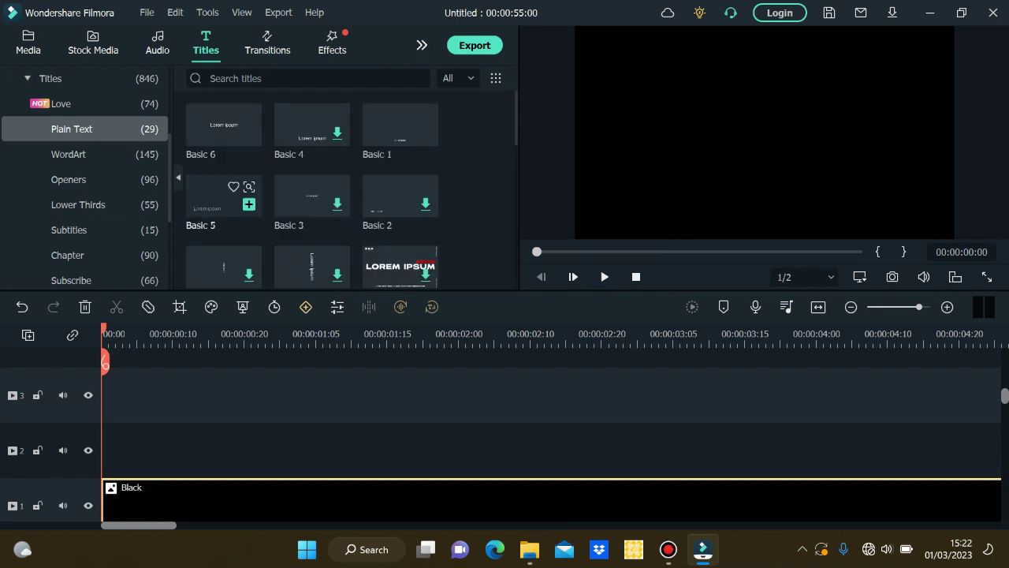
pyautogui.click(249, 133)
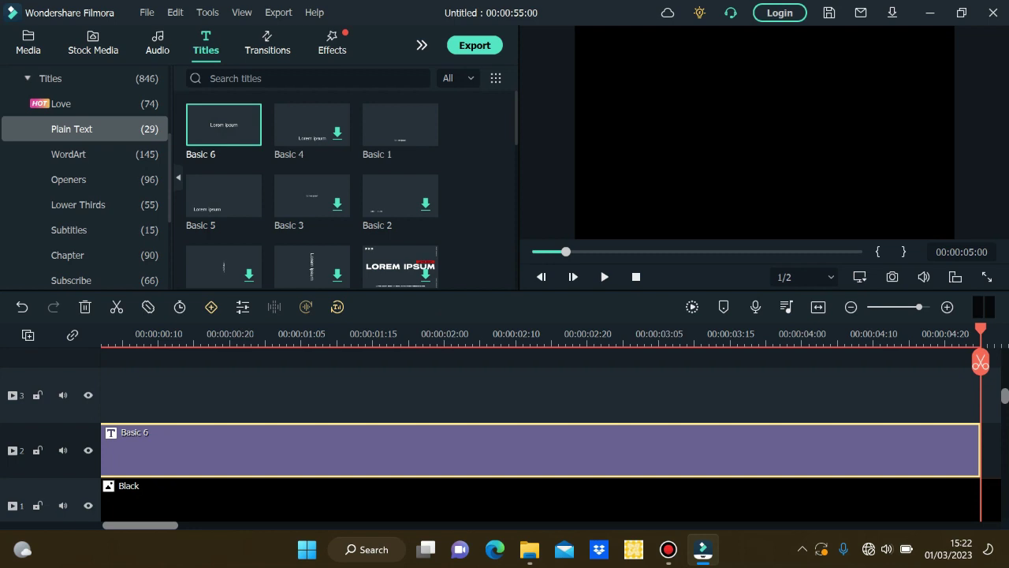
# Lengthen the Basic 6 title by entering a longer duration for it
pyautogui.click(180, 307)
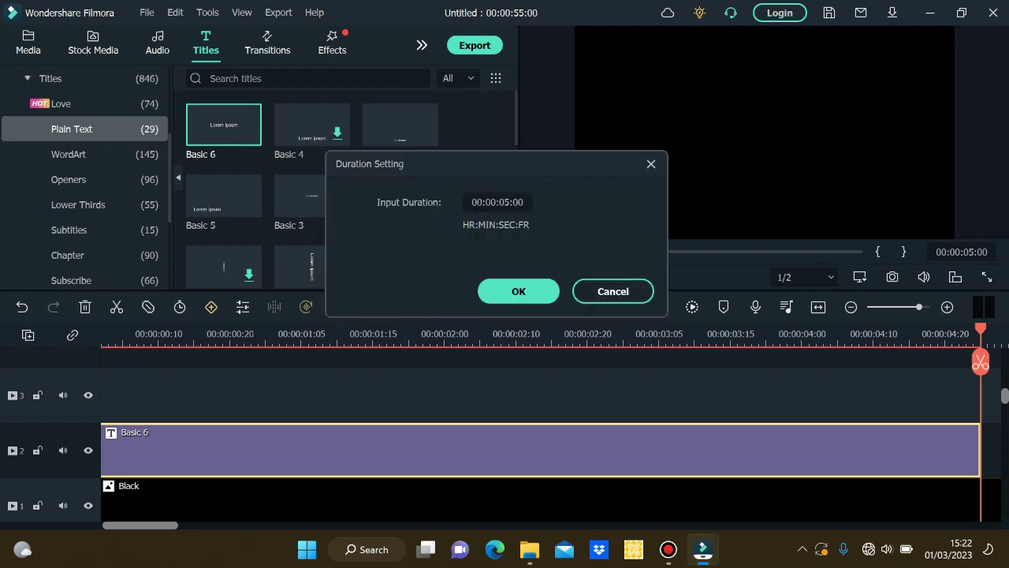
pyautogui.click(497, 202)
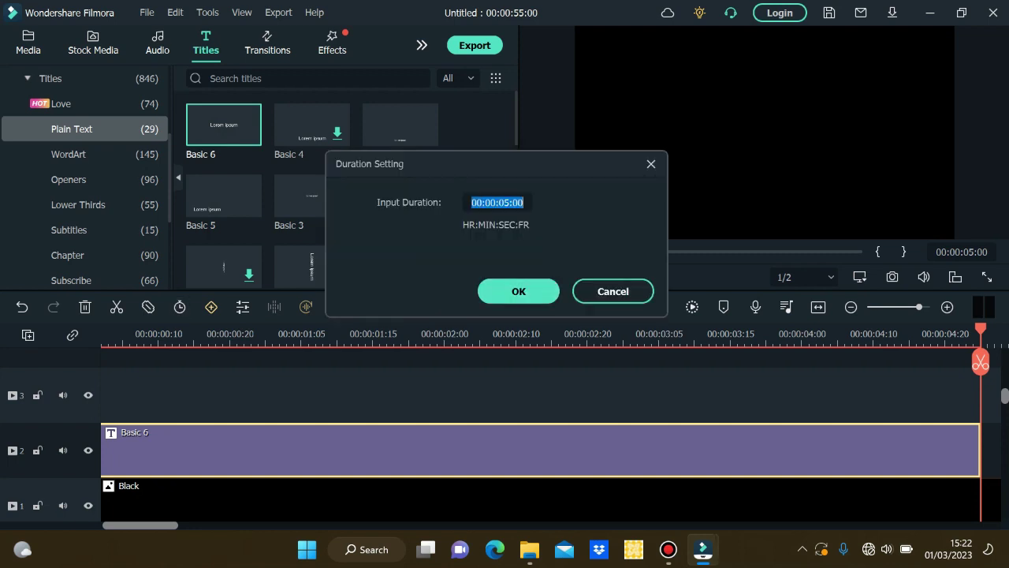
pyautogui.click(504, 203)
pyautogui.write('5')
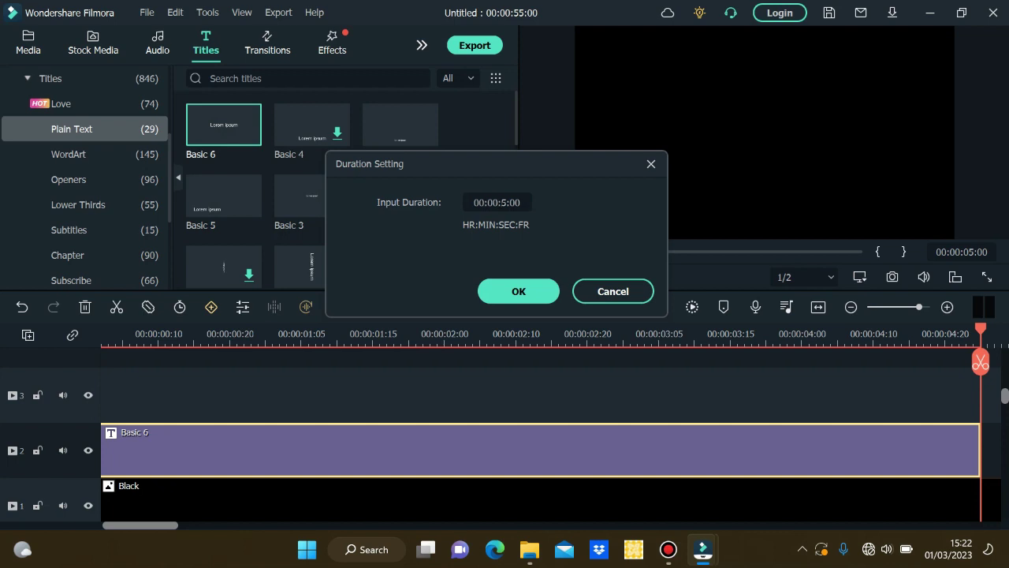
pyautogui.press('BackSpace')
pyautogui.write('1')
pyautogui.press('Return')
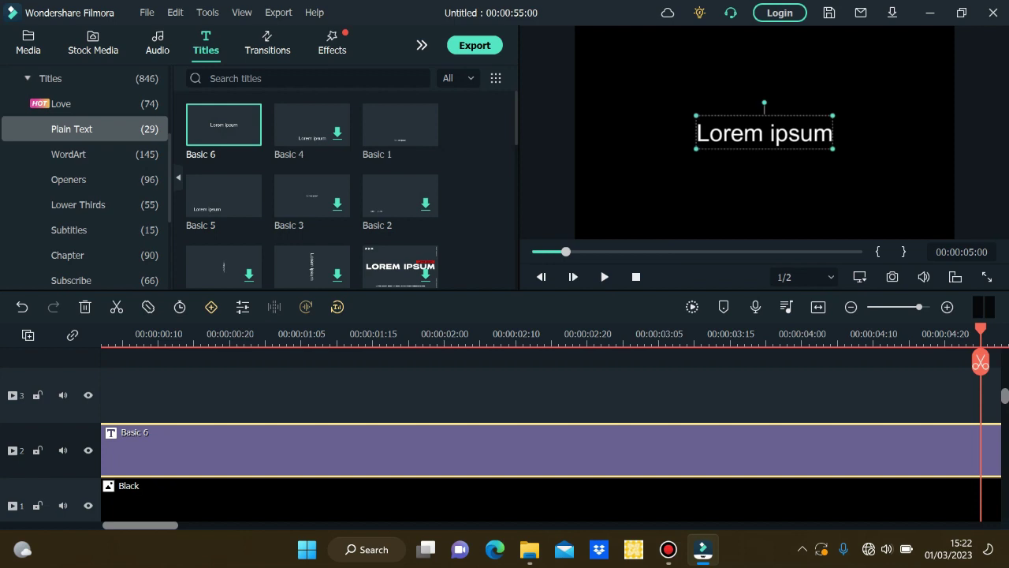
# Replace the Basic 6 title's placeholder text with YOU TUBE
pyautogui.doubleClick(473, 450)
pyautogui.click(711, 44)
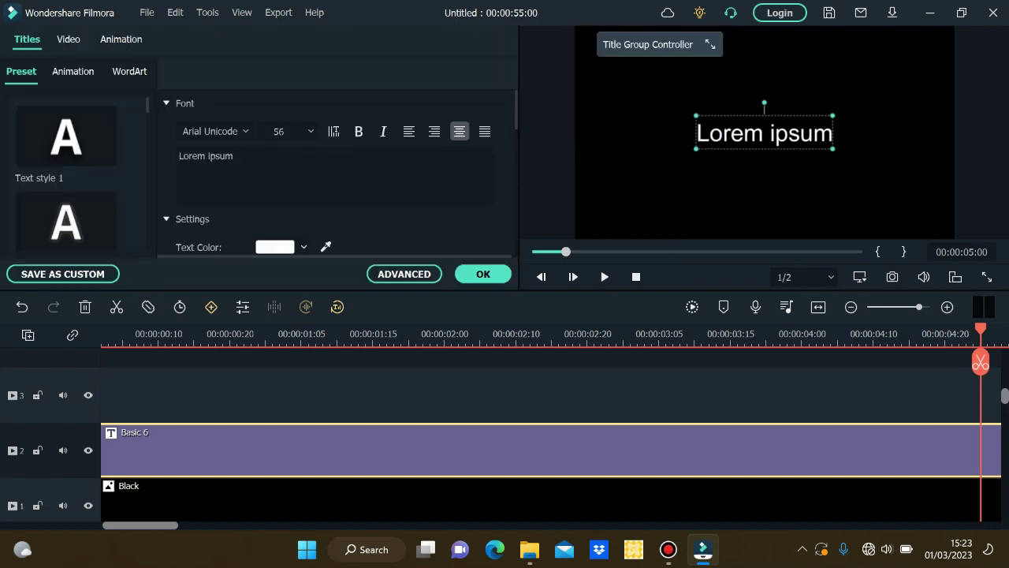
pyautogui.doubleClick(764, 133)
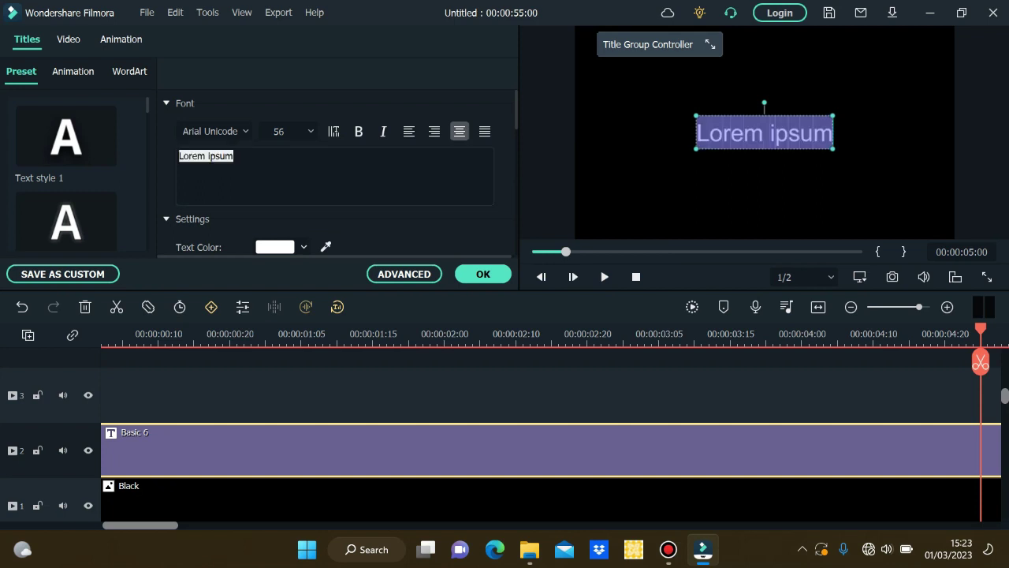
pyautogui.write('y')
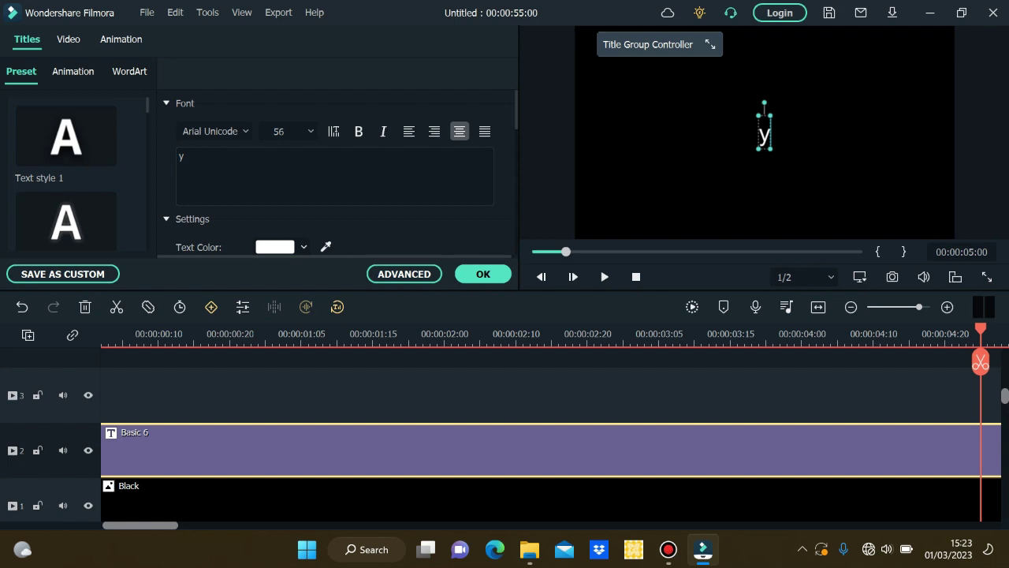
pyautogui.press('BackSpace')
pyautogui.write('YOU')
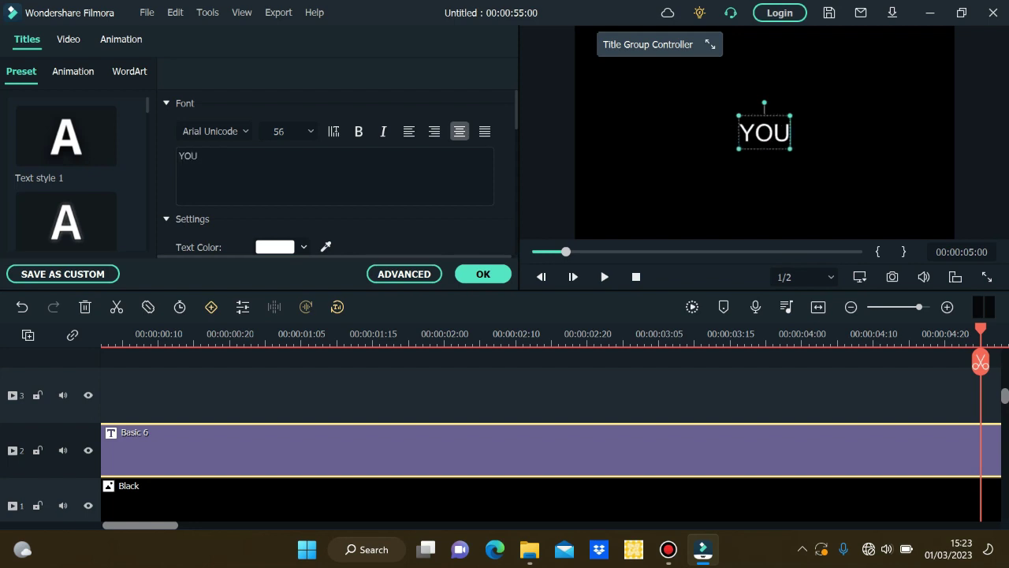
pyautogui.write(' TUBE')
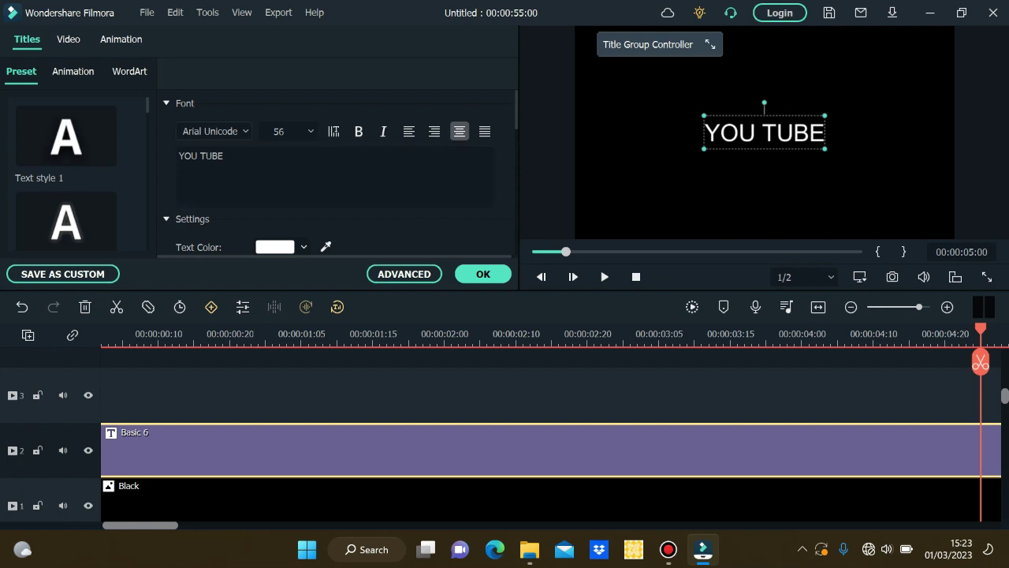
# Change the YOU TUBE title's font to ARMY RUST
pyautogui.click(245, 132)
pyautogui.scroll(6, 252, 215)
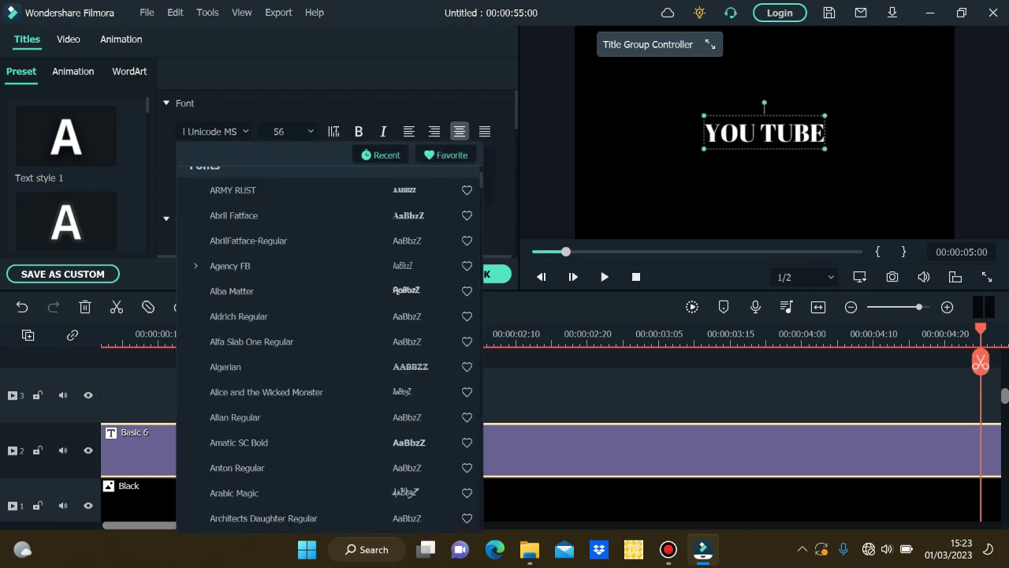
pyautogui.click(233, 190)
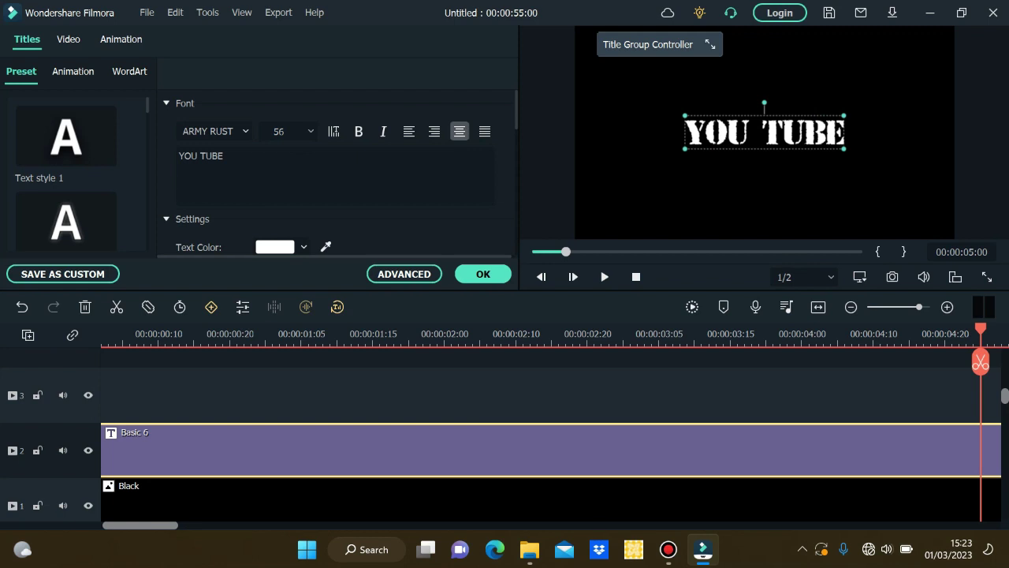
# Enlarge the YOU TUBE title to about font size 95, centre it in the frame and apply the title edits
pyautogui.moveTo(685, 149); pyautogui.dragTo(602, 167)
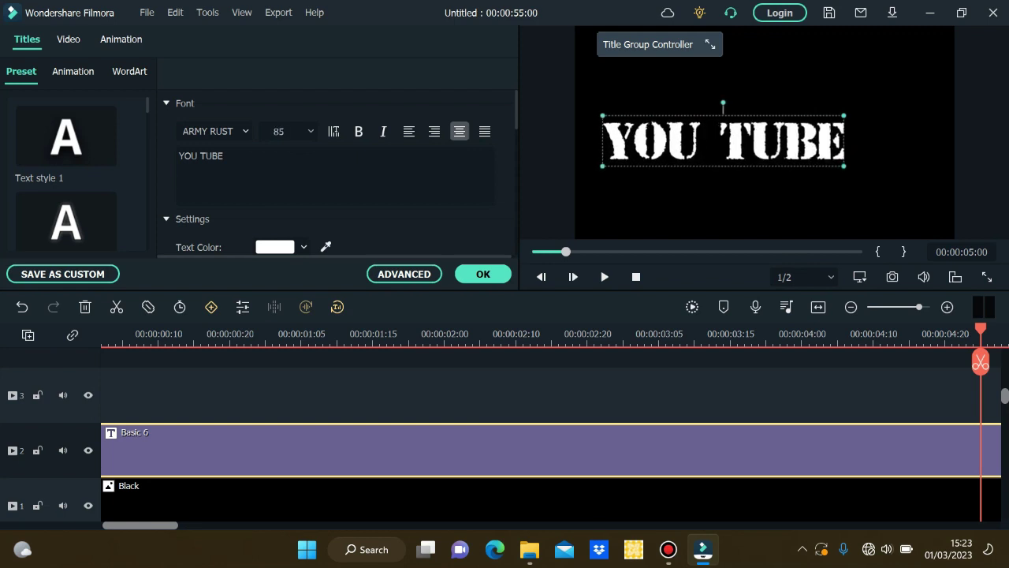
pyautogui.moveTo(844, 116); pyautogui.dragTo(896, 104)
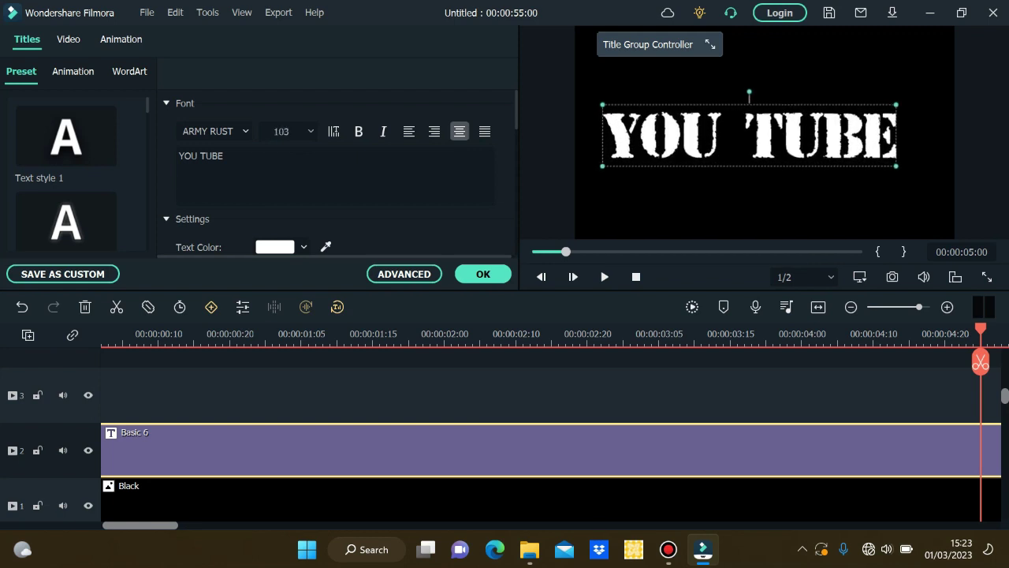
pyautogui.moveTo(749, 134); pyautogui.dragTo(764, 132)
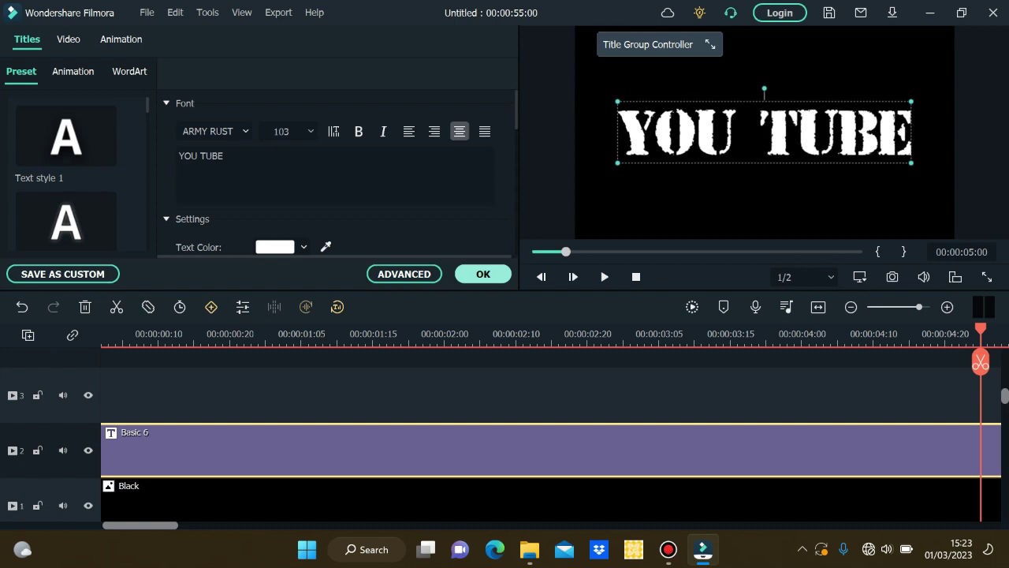
pyautogui.click(483, 274)
pyautogui.moveTo(617, 163); pyautogui.dragTo(640, 158)
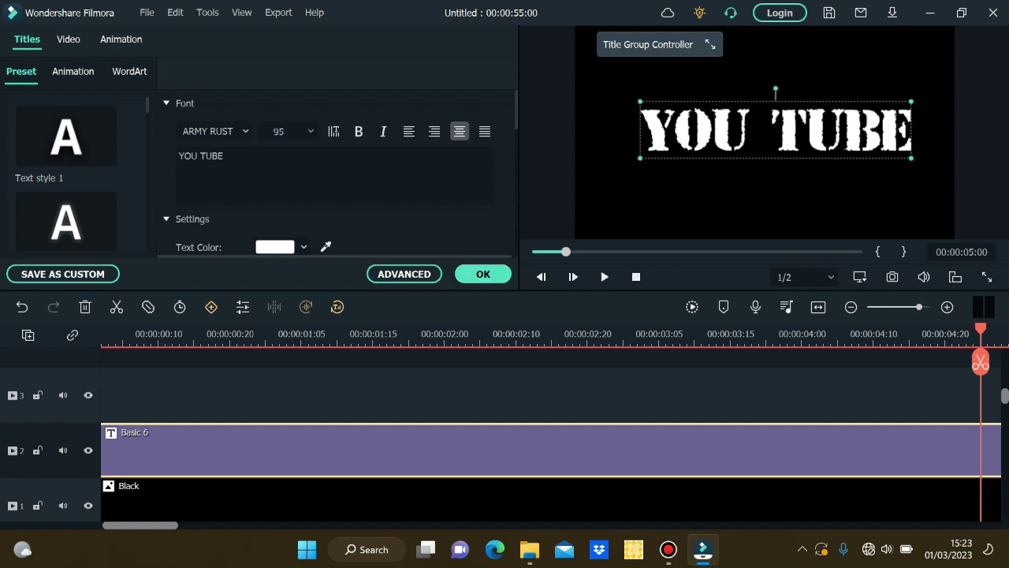
pyautogui.moveTo(776, 130)
pyautogui.mouseDown()
pyautogui.moveTo(756, 133)
pyautogui.moveTo(765, 132)
pyautogui.mouseUp()
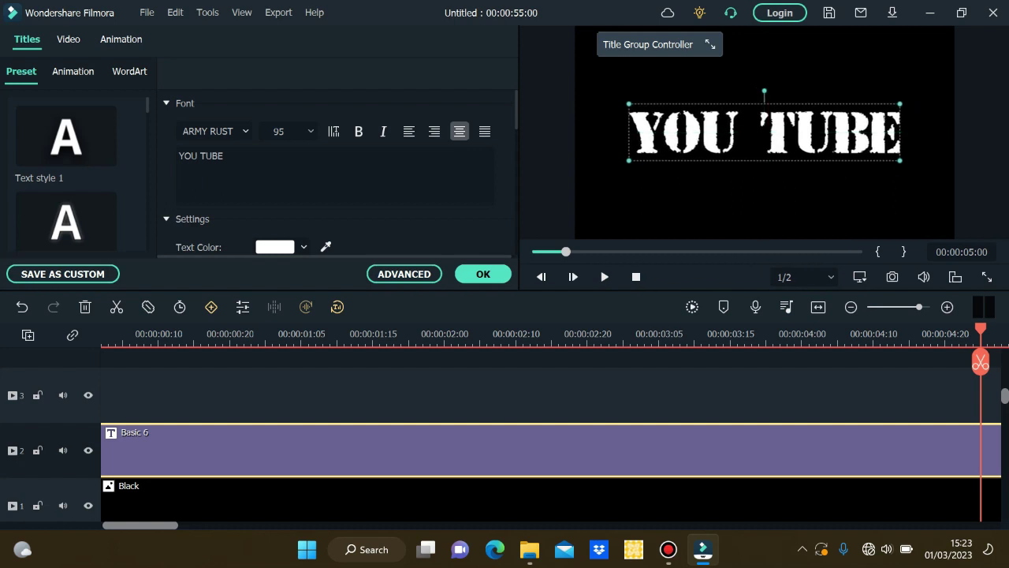
pyautogui.click(482, 274)
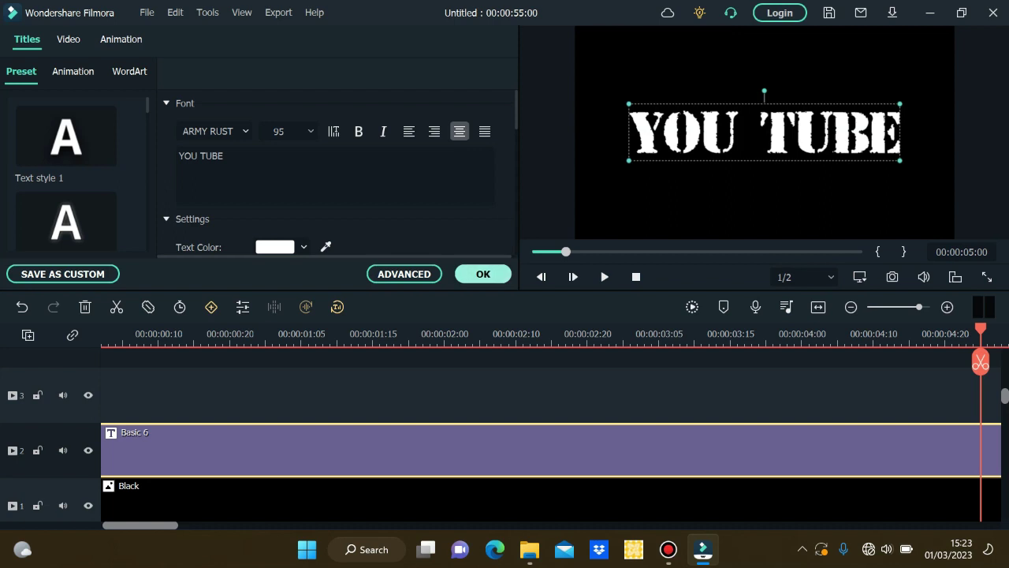
pyautogui.press('Escape')
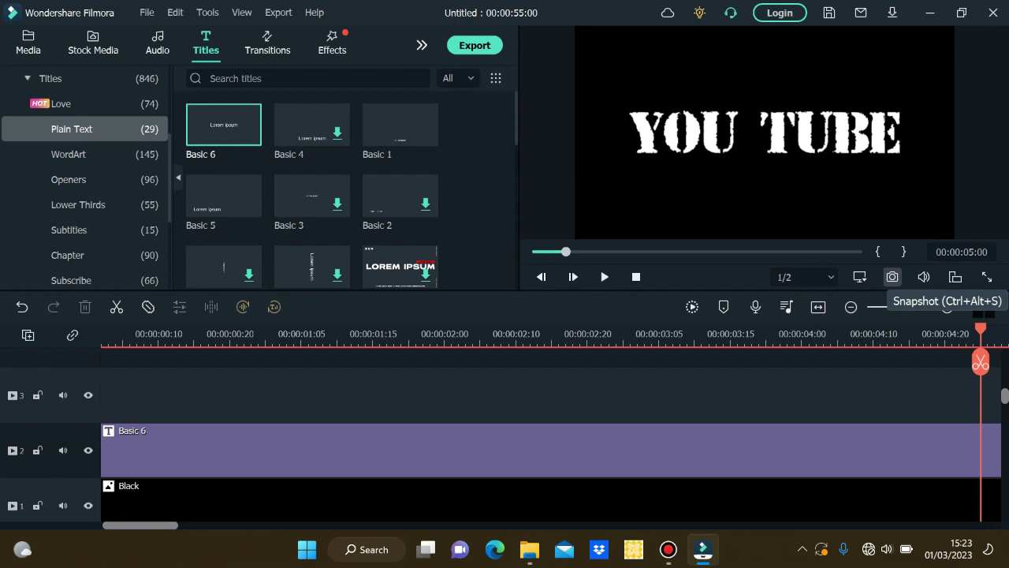
# Take a snapshot of the frame showing the YOU TUBE title on black
pyautogui.click(891, 277)
pyautogui.click(537, 290)
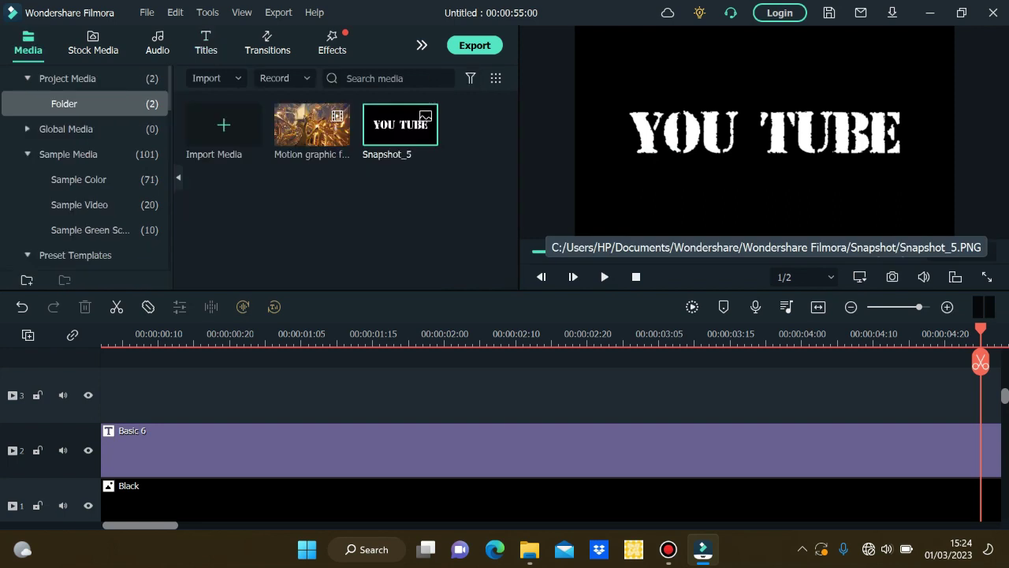
# Replace the title and Black clips on the timeline with the YOU TUBE snapshot at the start of track 2
pyautogui.click(765, 133)
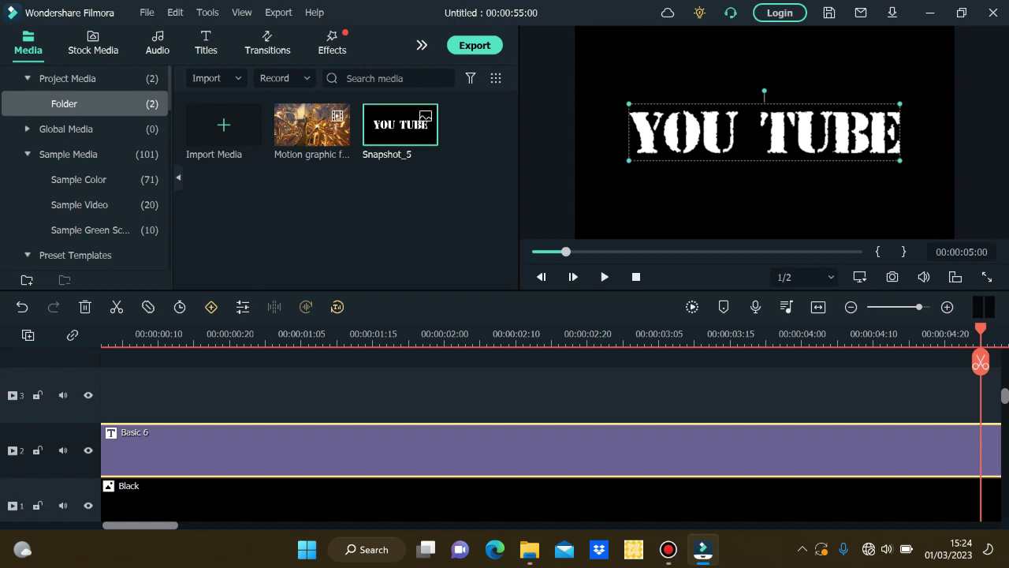
pyautogui.press('Delete')
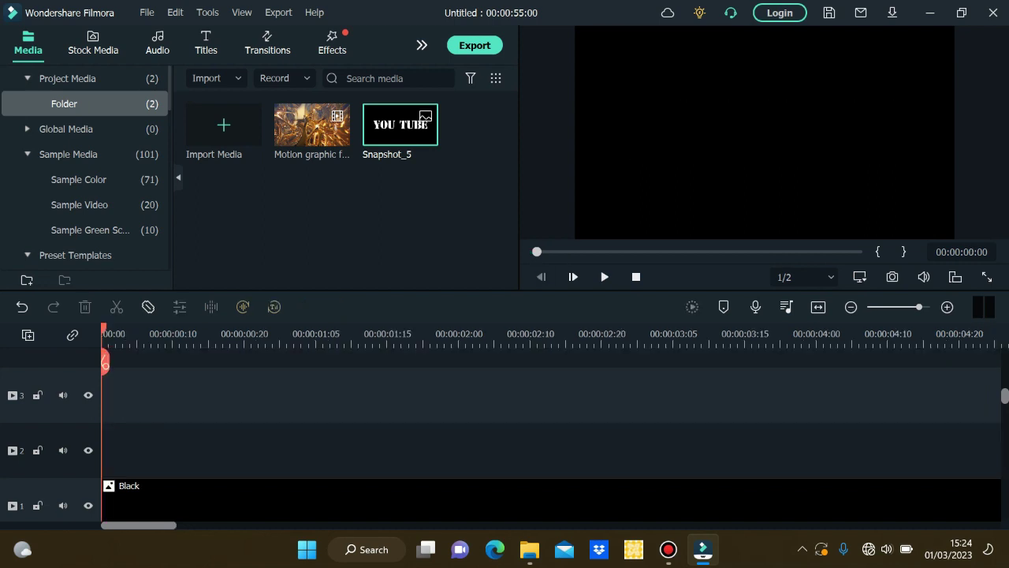
pyautogui.click(505, 501)
pyautogui.press('Delete')
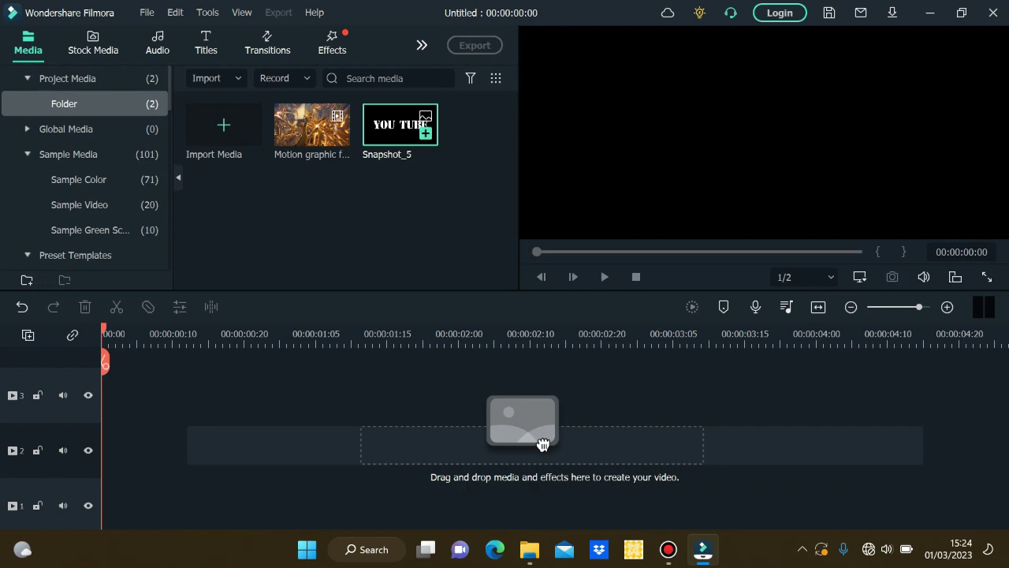
pyautogui.moveTo(399, 126); pyautogui.dragTo(118, 450)
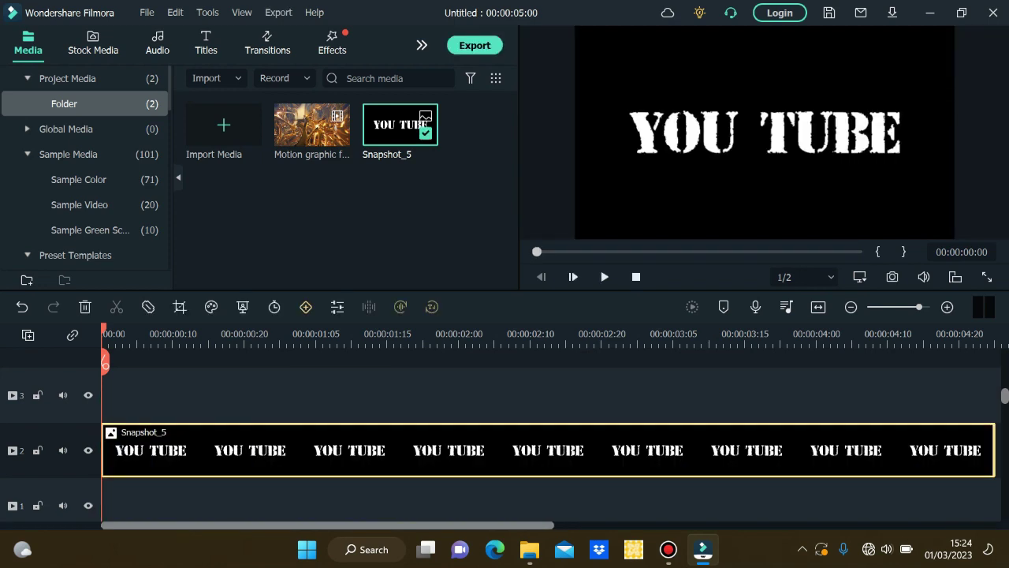
# Place the gold particles motion clip at the start of track 1 and cut off everything past the snapshot's end at 00:00:05:00
pyautogui.moveTo(312, 126)
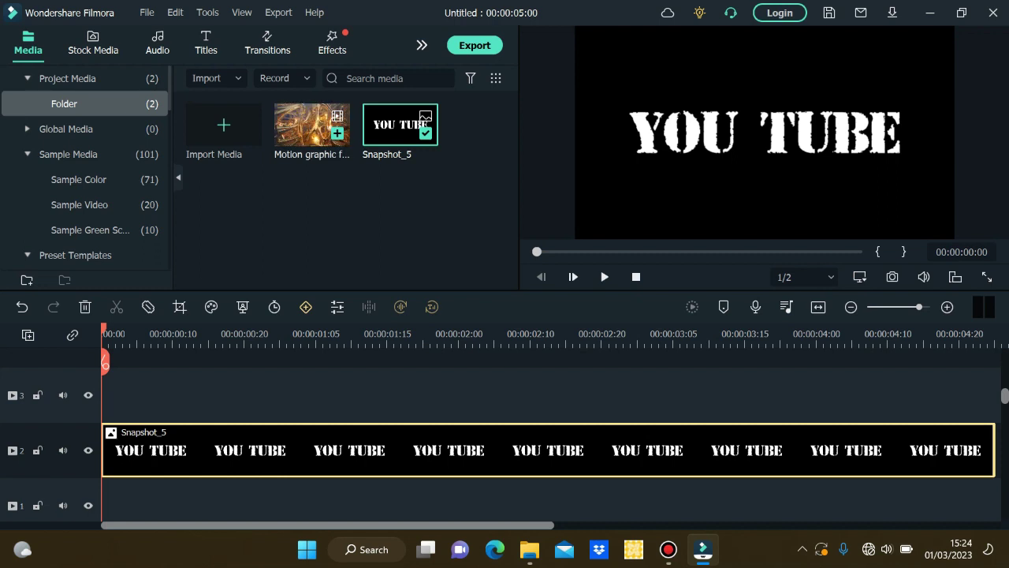
pyautogui.moveTo(312, 124); pyautogui.dragTo(106, 501)
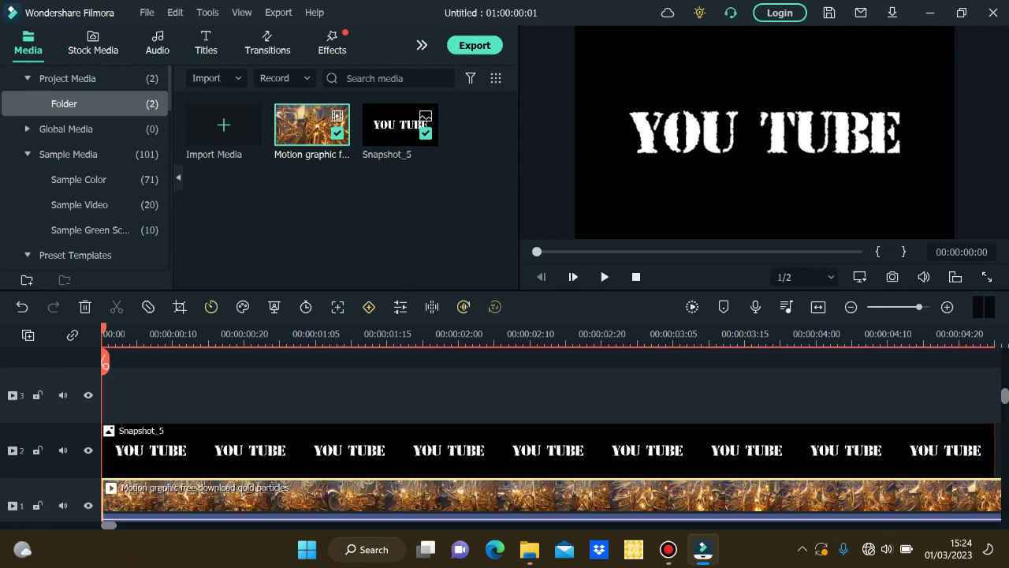
pyautogui.moveTo(919, 306); pyautogui.dragTo(899, 307)
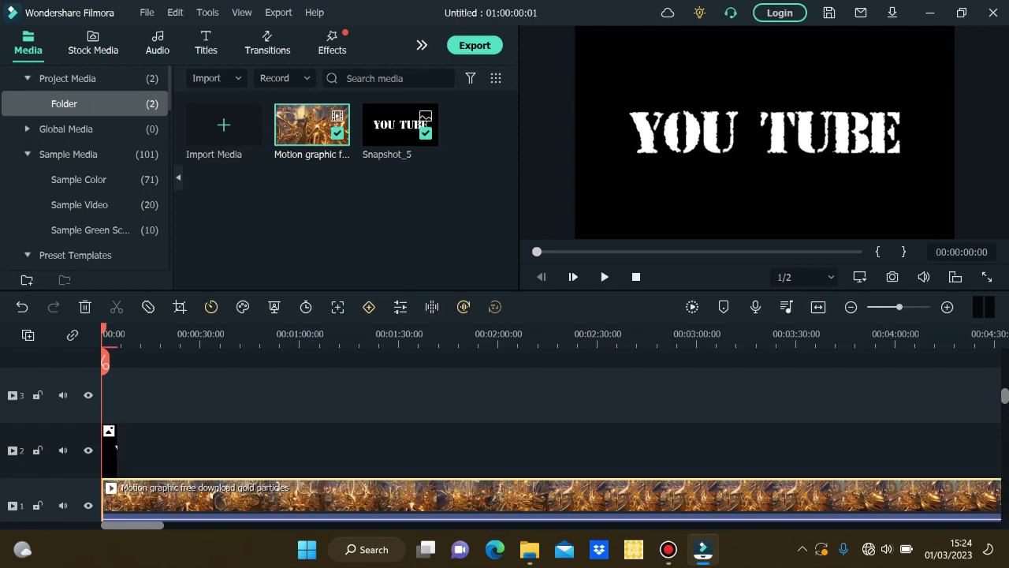
pyautogui.moveTo(104, 361); pyautogui.dragTo(116, 361)
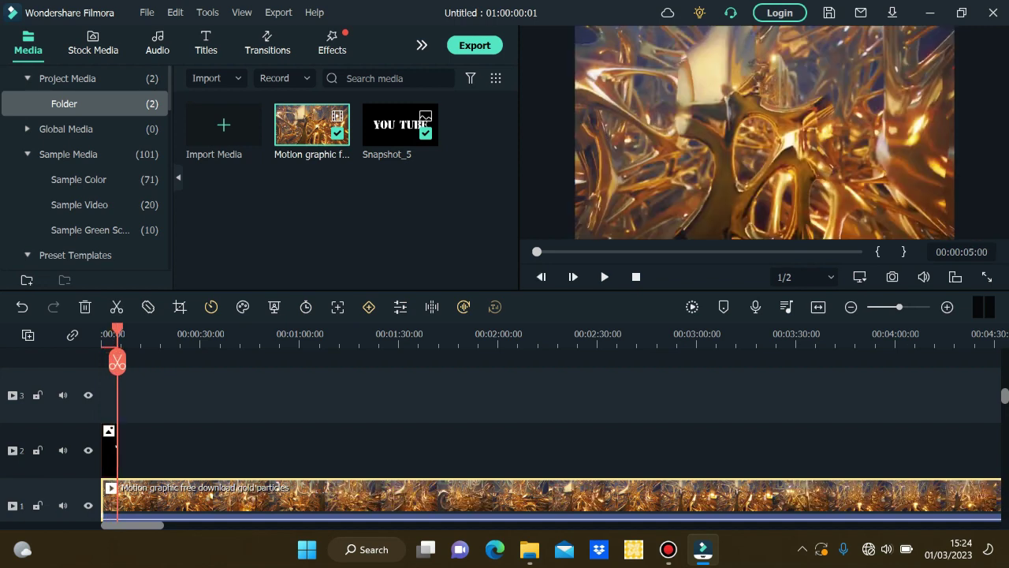
pyautogui.click(117, 361)
pyautogui.press('Delete')
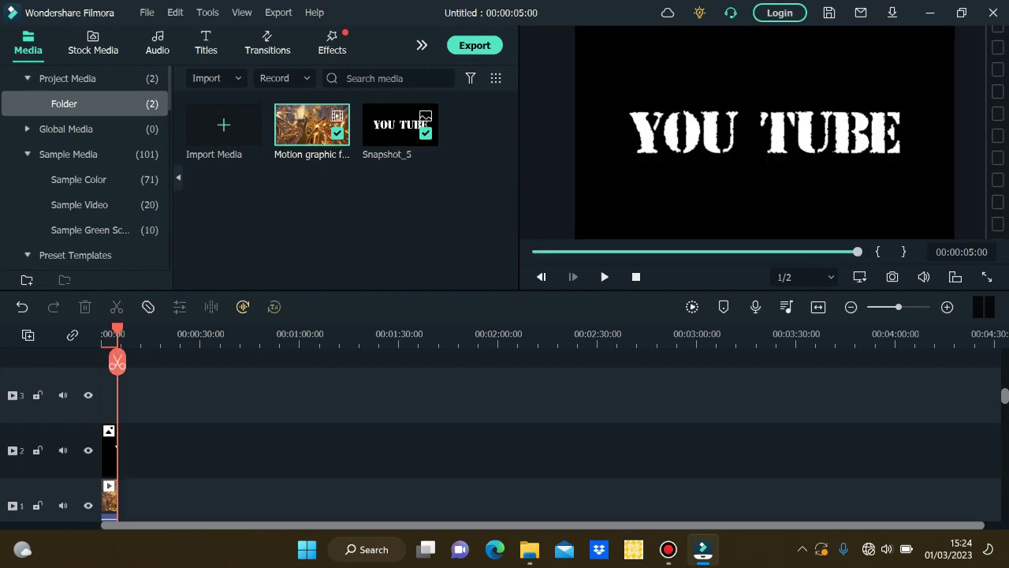
pyautogui.hotkey('ctrl', '=')
pyautogui.hotkey('ctrl', '=')
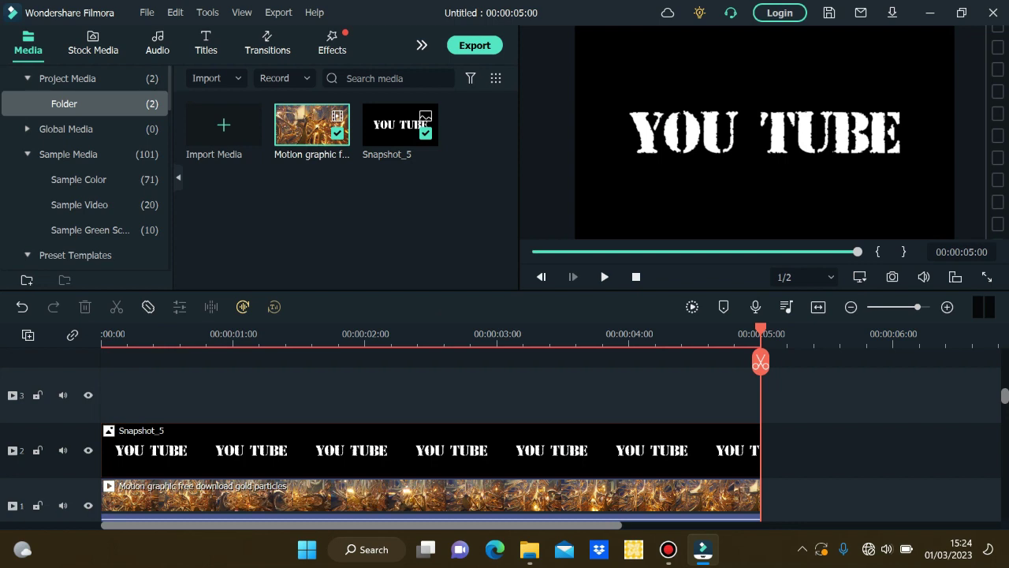
pyautogui.moveTo(760, 328); pyautogui.dragTo(107, 328)
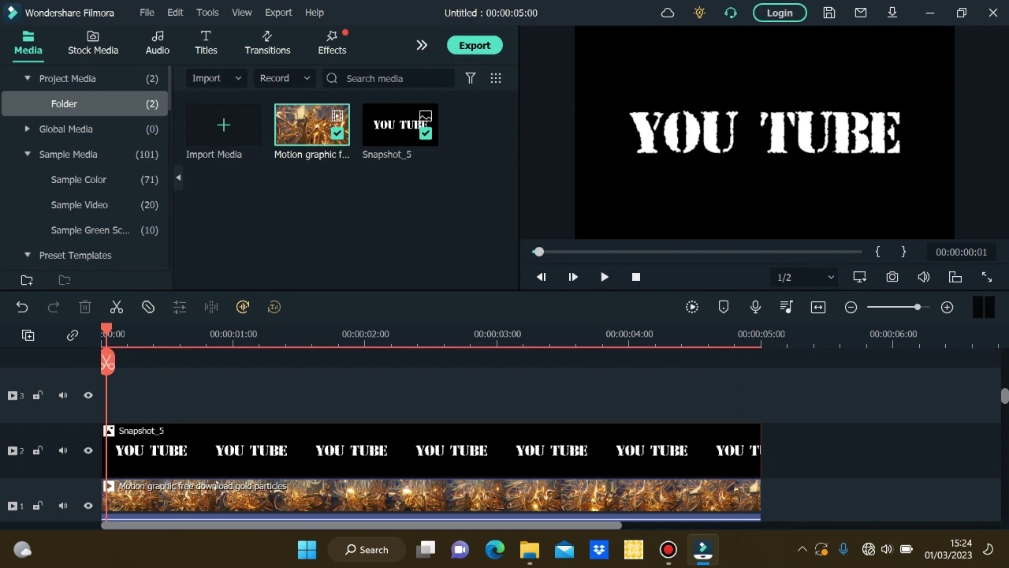
pyautogui.click(759, 514)
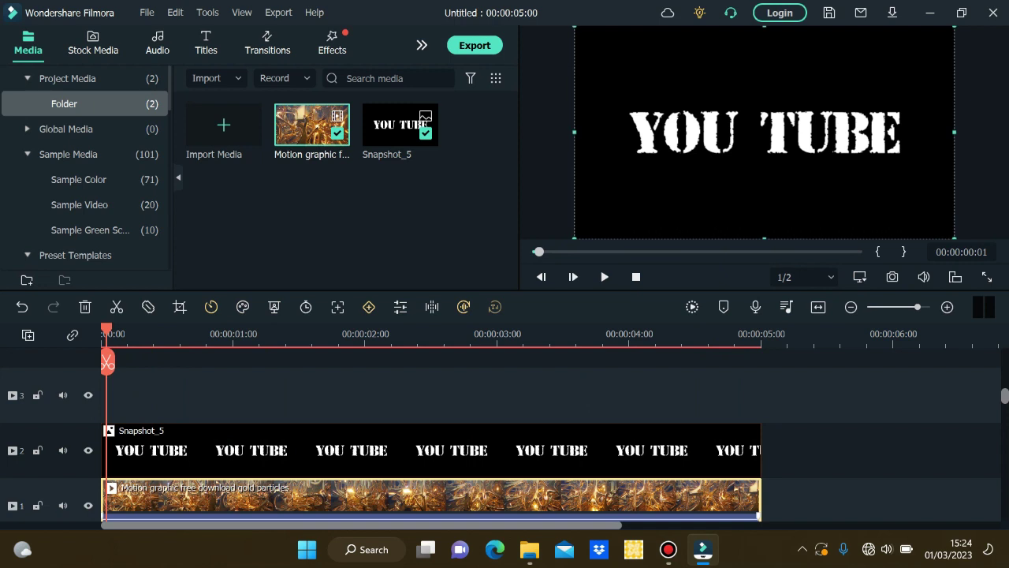
pyautogui.doubleClick(431, 500)
pyautogui.click(249, 177)
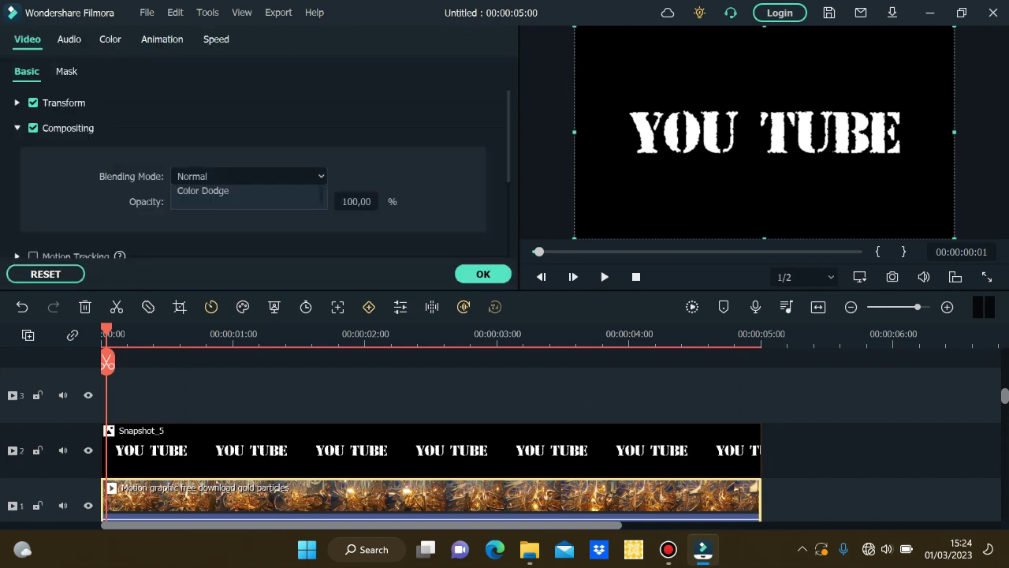
pyautogui.click(244, 259)
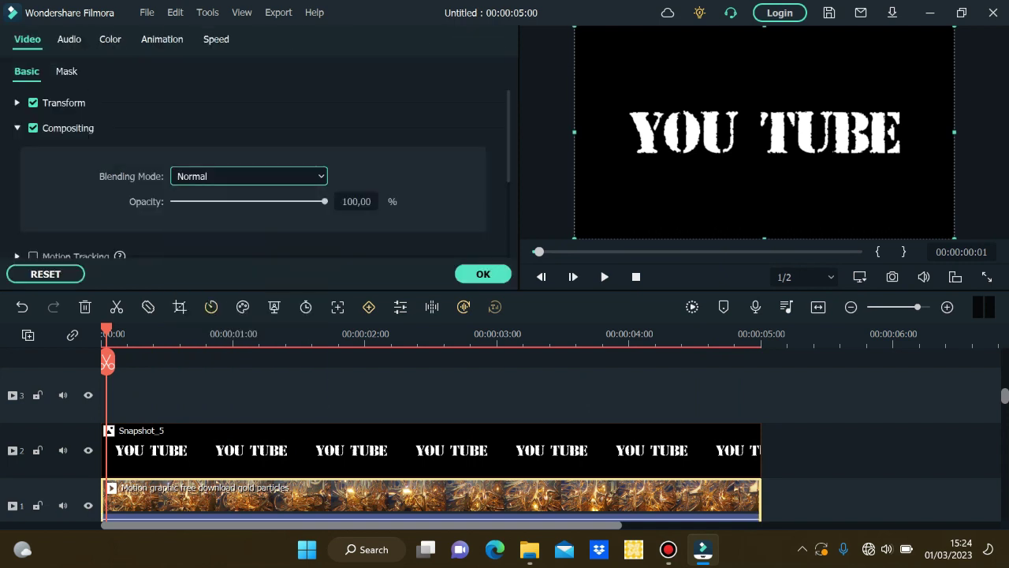
pyautogui.click(484, 274)
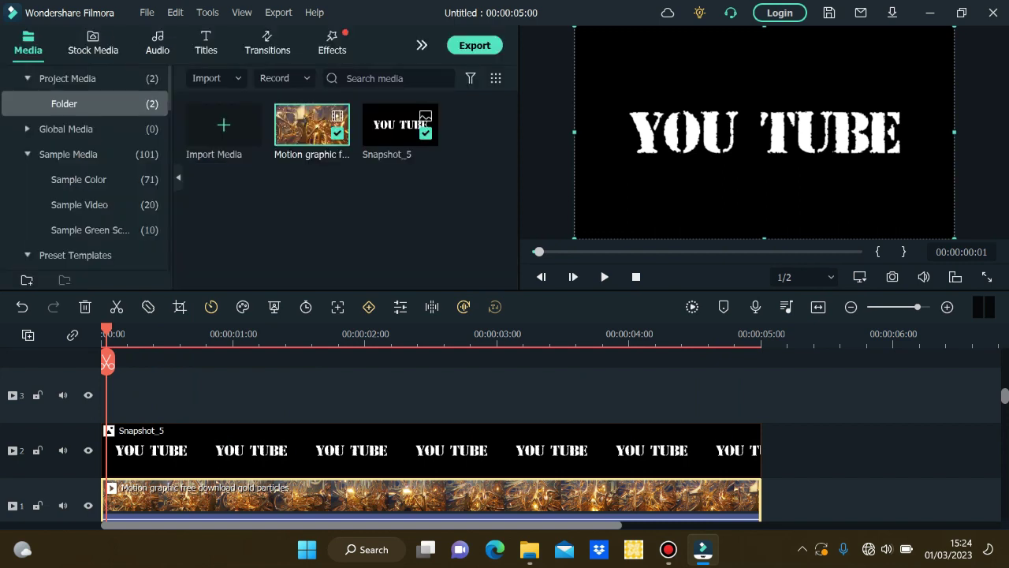
# Set the YOU TUBE snapshot clip's blending mode to Multiply so the gold particles fill the letters, and apply the change
pyautogui.moveTo(107, 330)
pyautogui.mouseDown()
pyautogui.moveTo(154, 329)
pyautogui.moveTo(102, 330)
pyautogui.mouseUp()
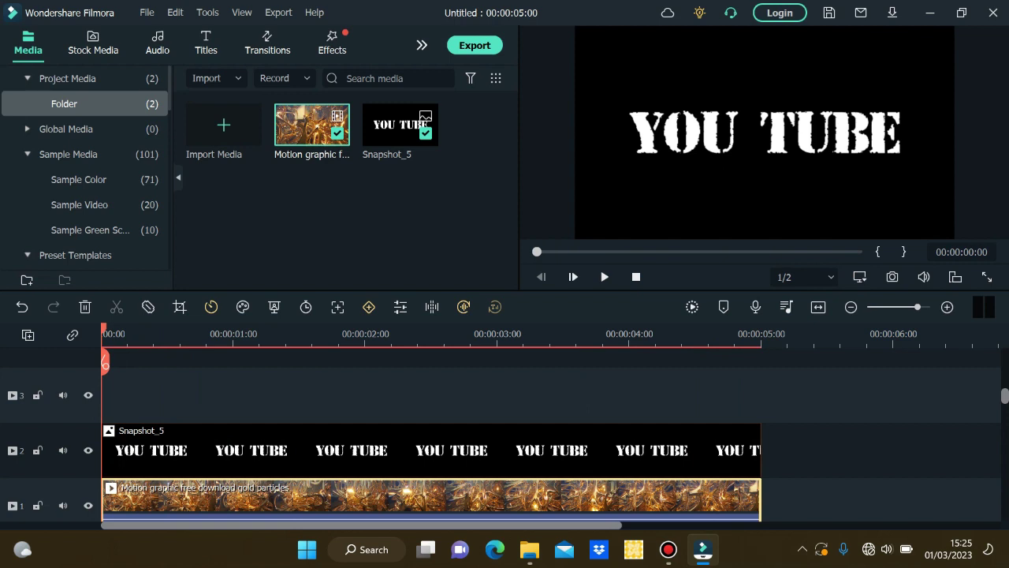
pyautogui.click(430, 450)
pyautogui.doubleClick(430, 451)
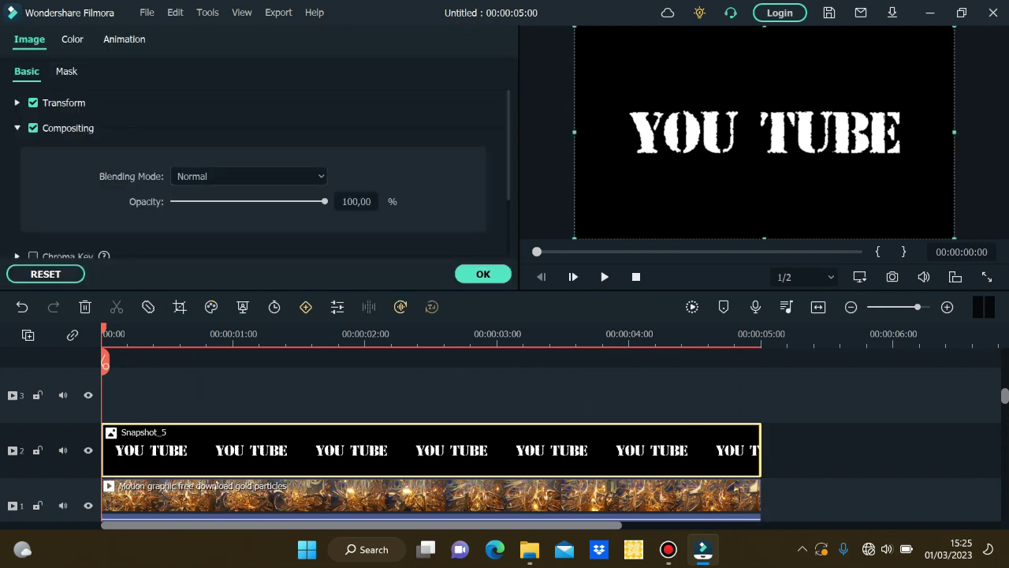
pyautogui.click(248, 176)
pyautogui.click(205, 258)
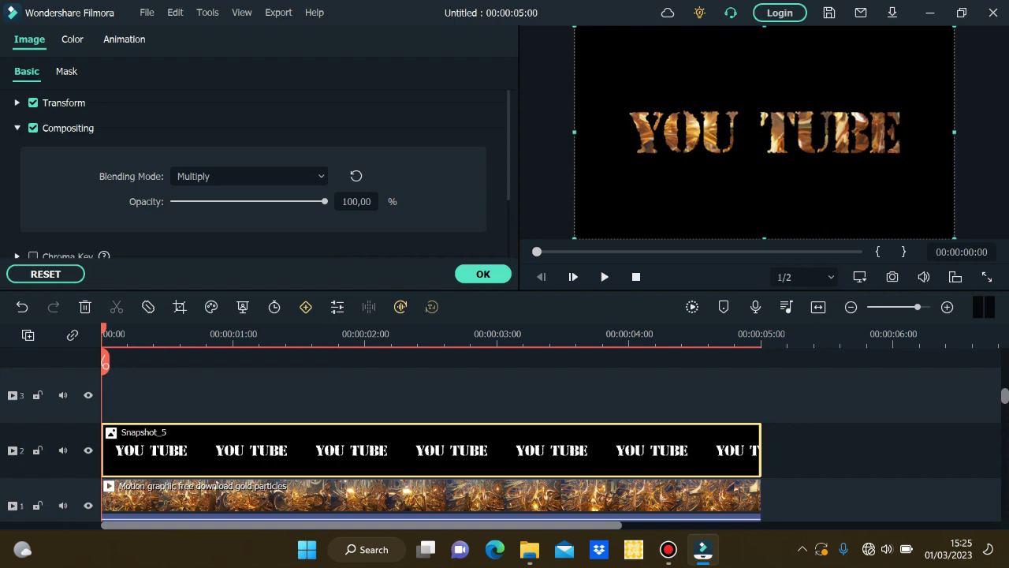
pyautogui.click(483, 273)
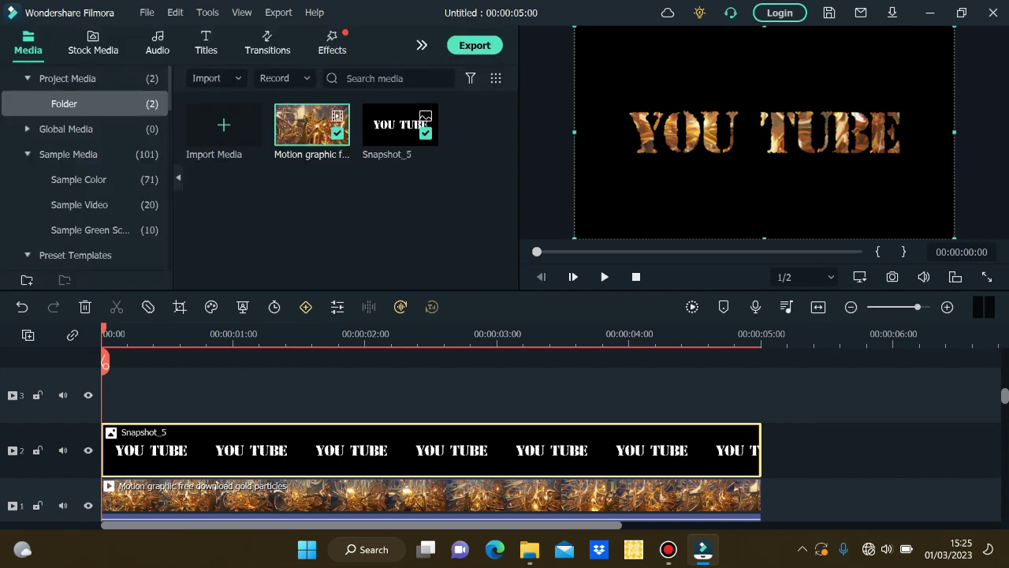
pyautogui.click(489, 396)
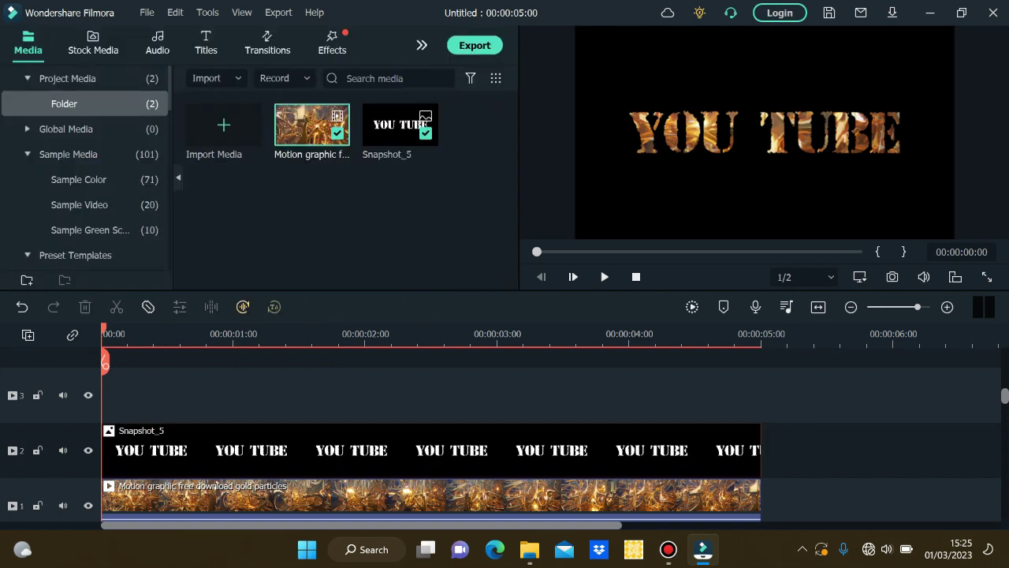
# Preview the gold-filled YOU TUBE text briefly and return the playhead to the start of the timeline
pyautogui.click(605, 276)
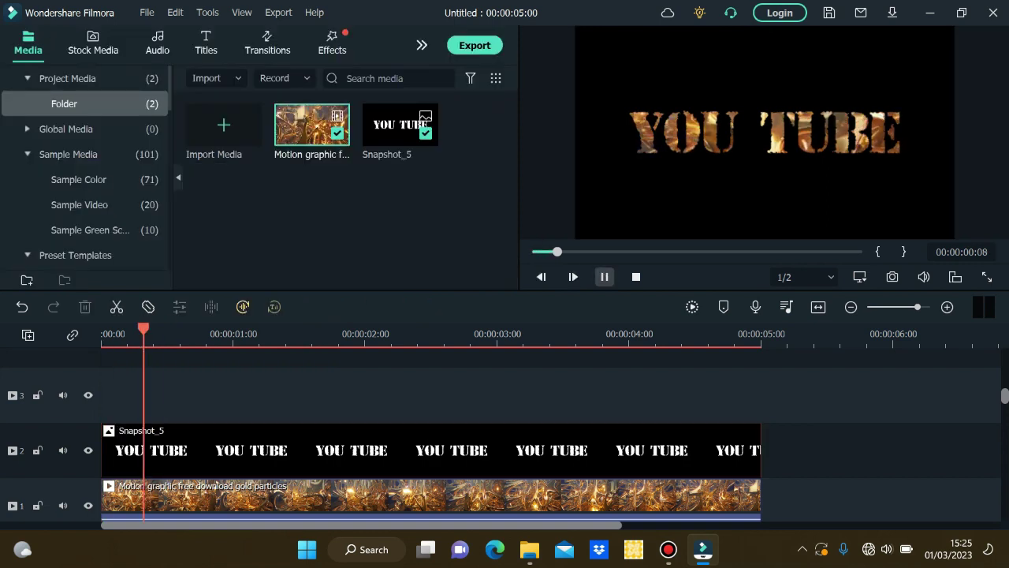
pyautogui.press('space')
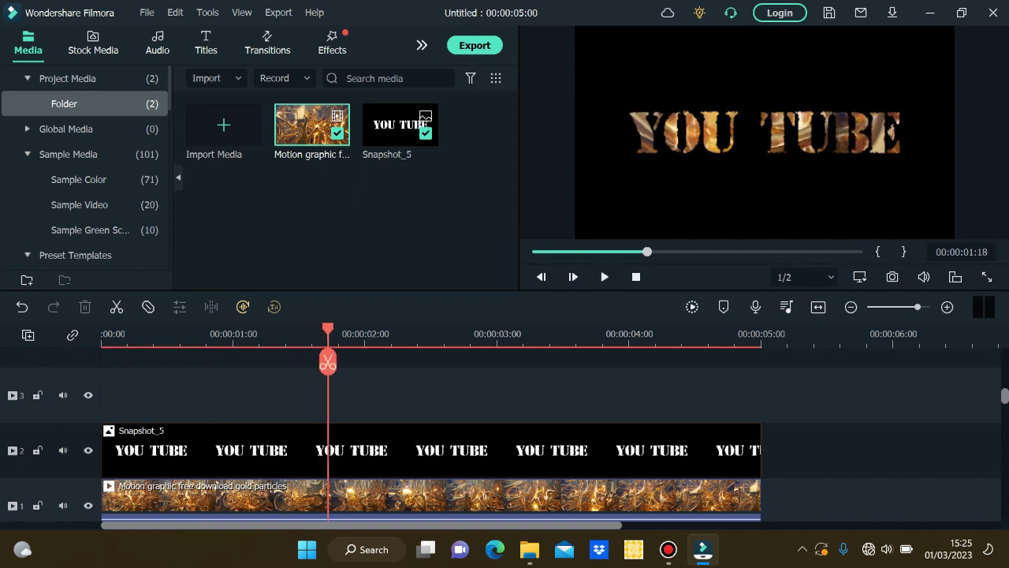
pyautogui.moveTo(328, 329); pyautogui.dragTo(101, 329)
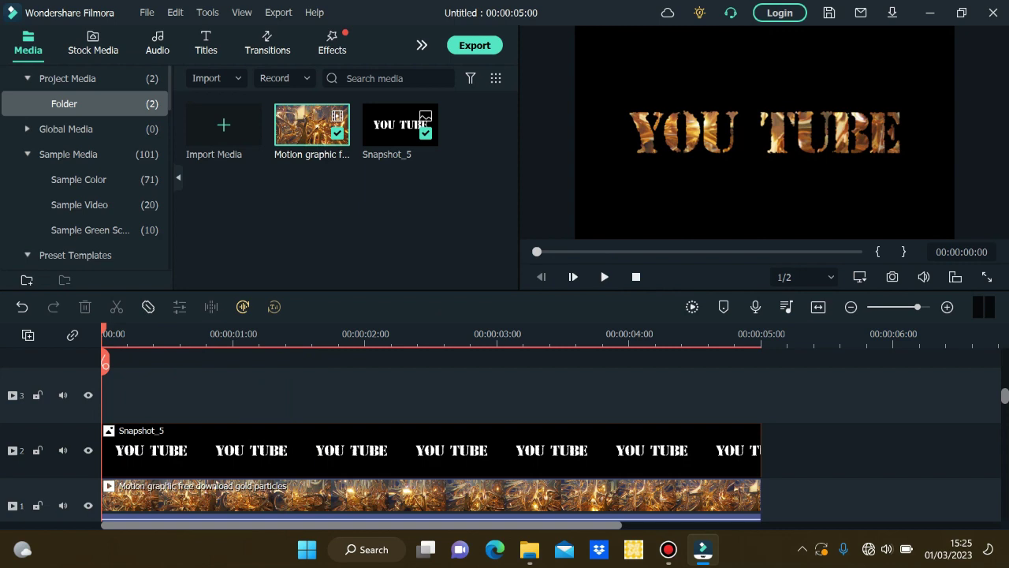
# Apply a Pan & Zoom to the YOU TUBE snapshot clip, from the full frame to the default smaller centred end frame
pyautogui.click(431, 450)
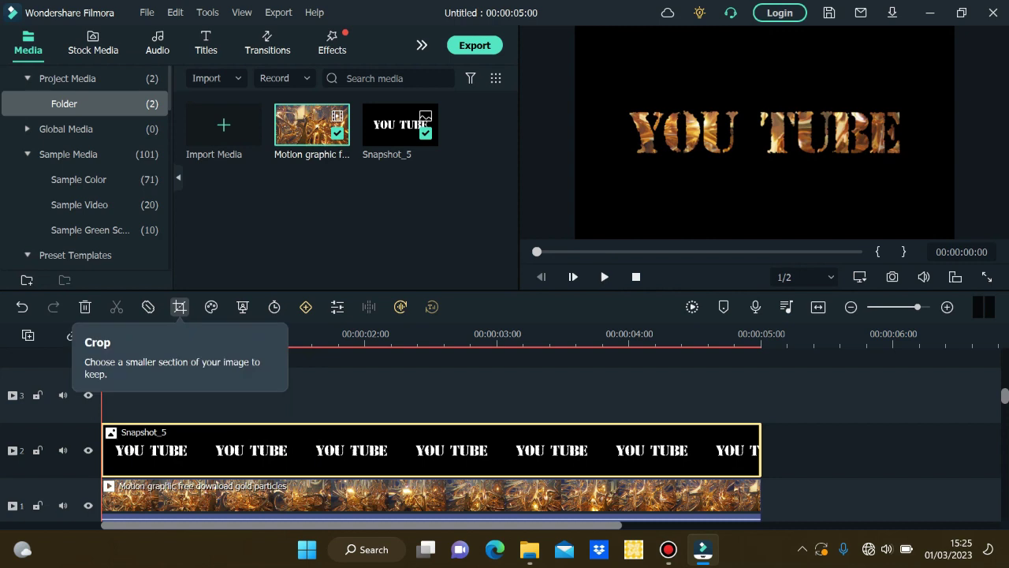
pyautogui.click(180, 307)
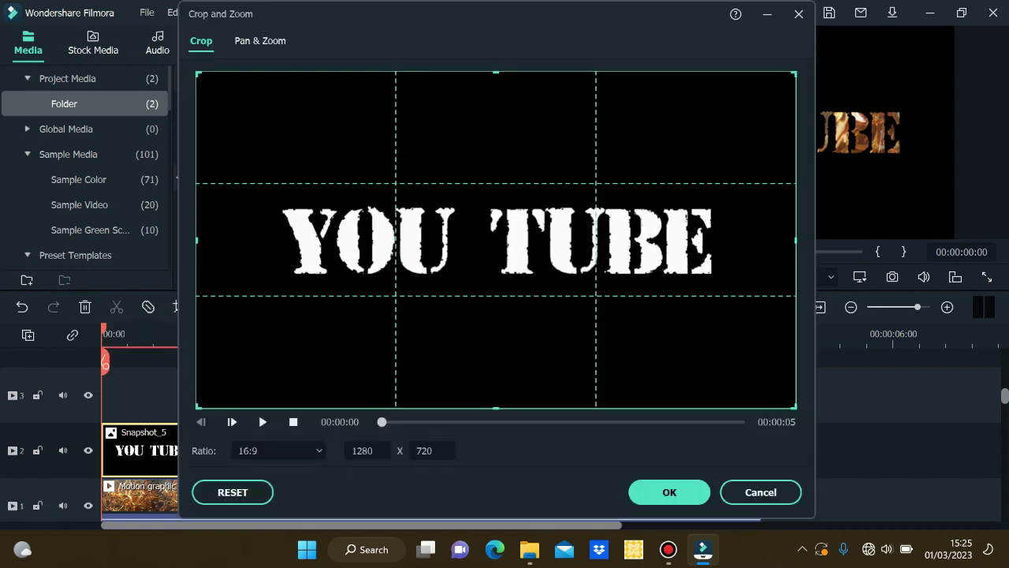
pyautogui.click(260, 40)
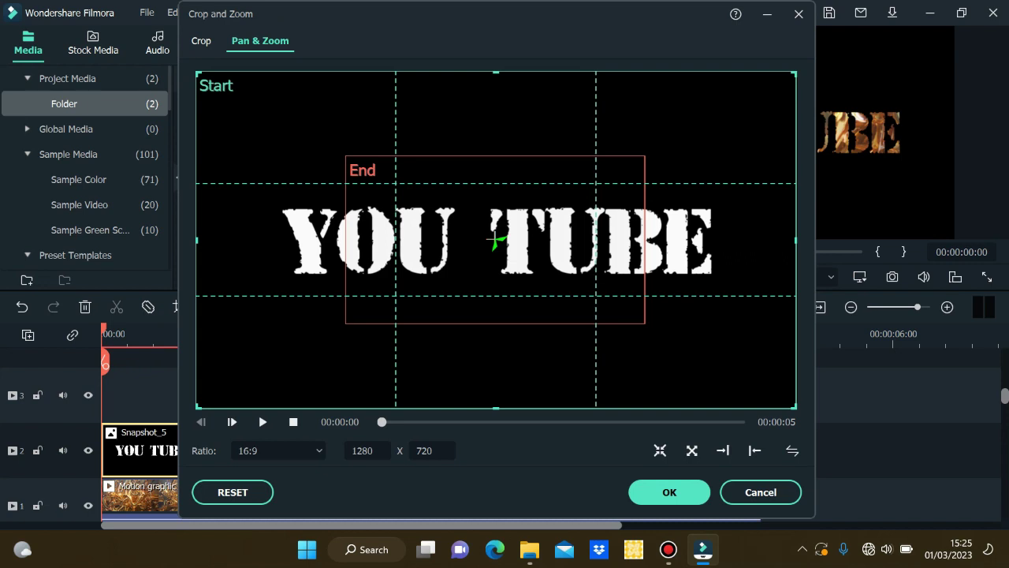
pyautogui.click(263, 422)
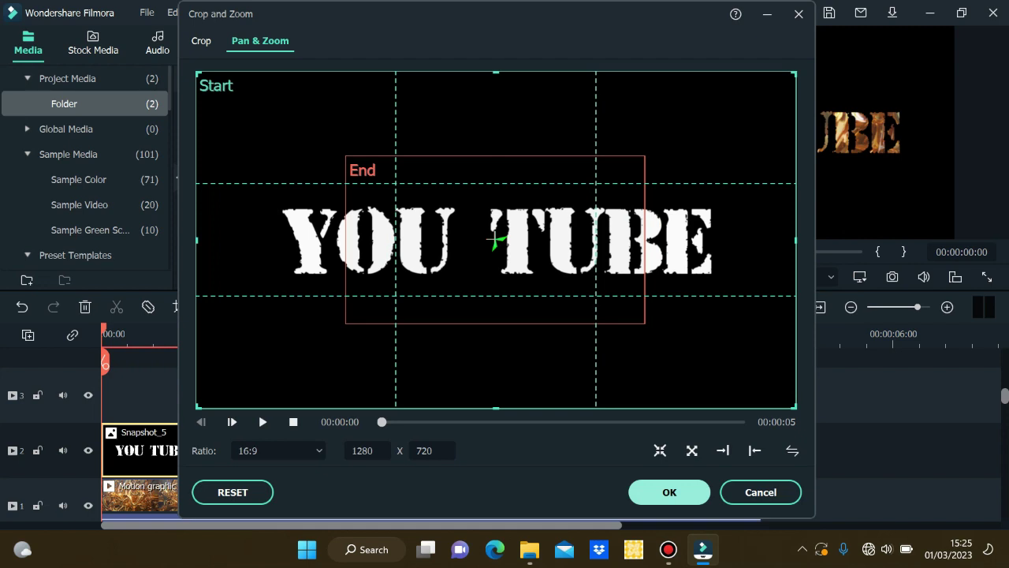
pyautogui.click(669, 492)
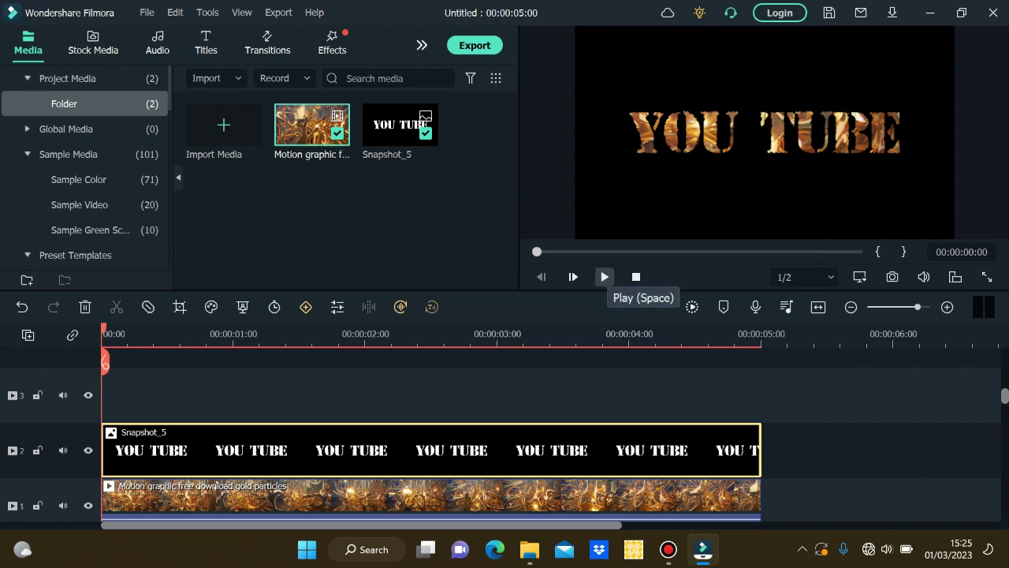
# Play the zooming YOU TUBE text to the end, then replay it from the start of the timeline
pyautogui.click(603, 276)
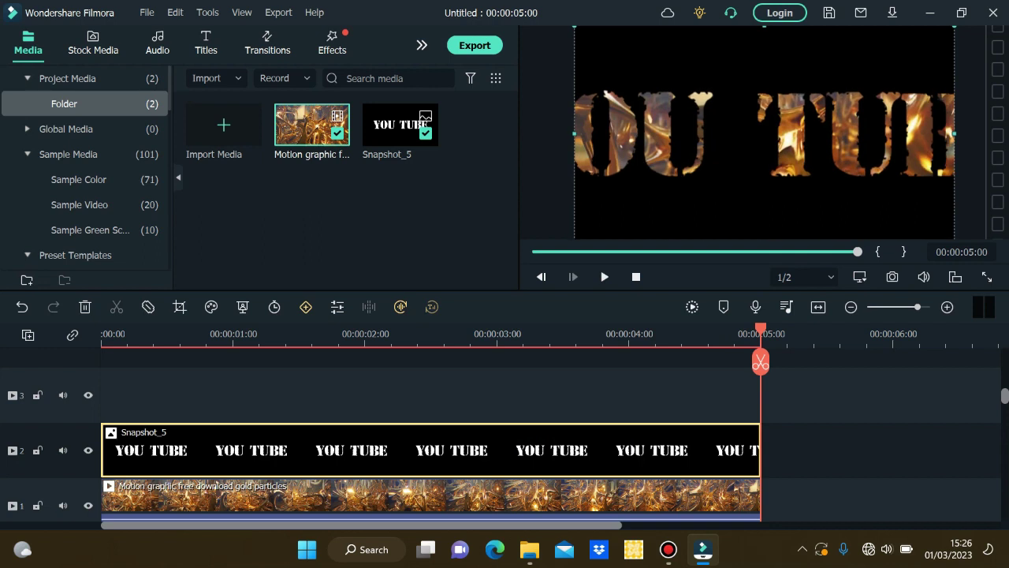
pyautogui.moveTo(761, 329); pyautogui.dragTo(102, 328)
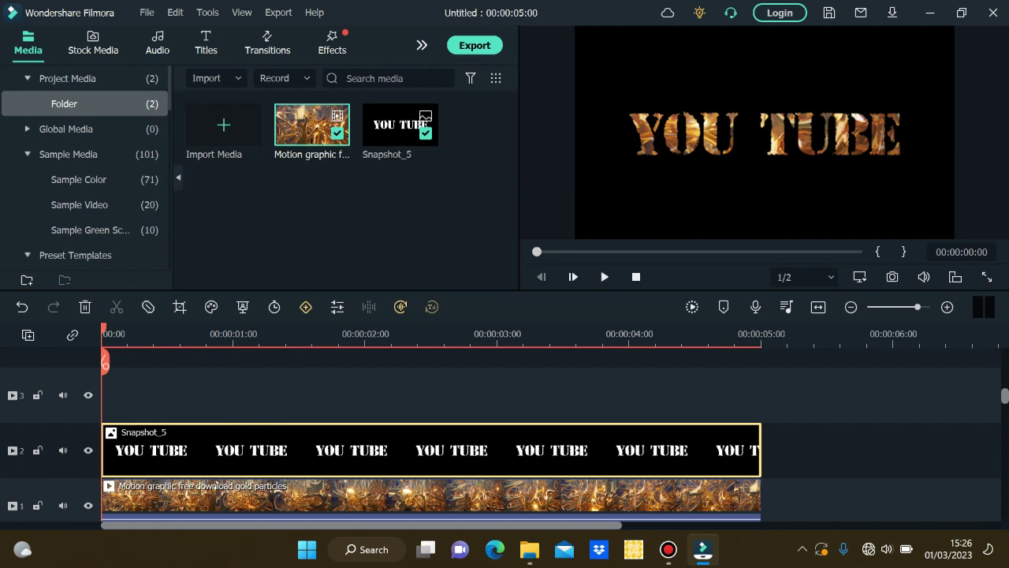
pyautogui.click(604, 277)
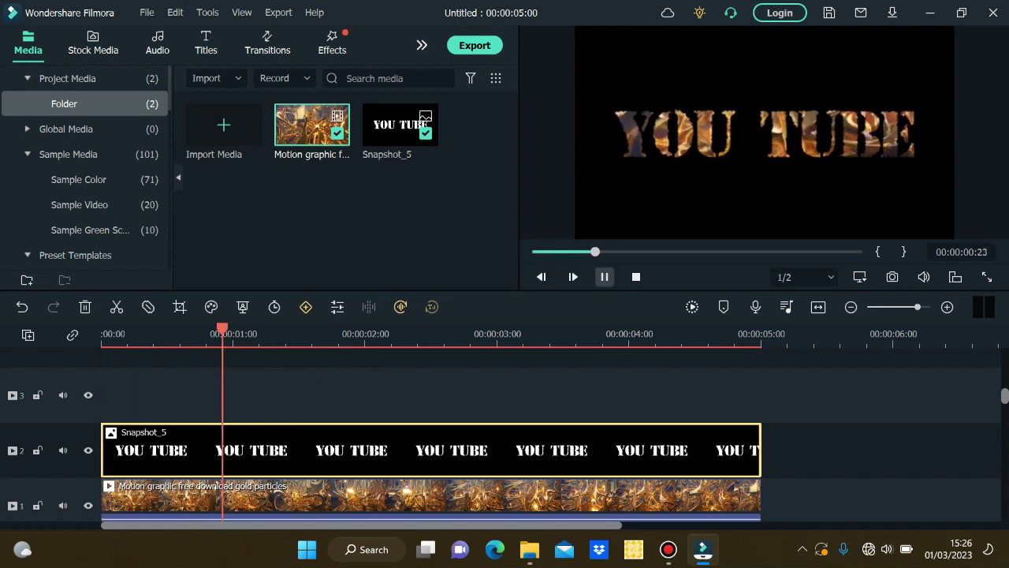